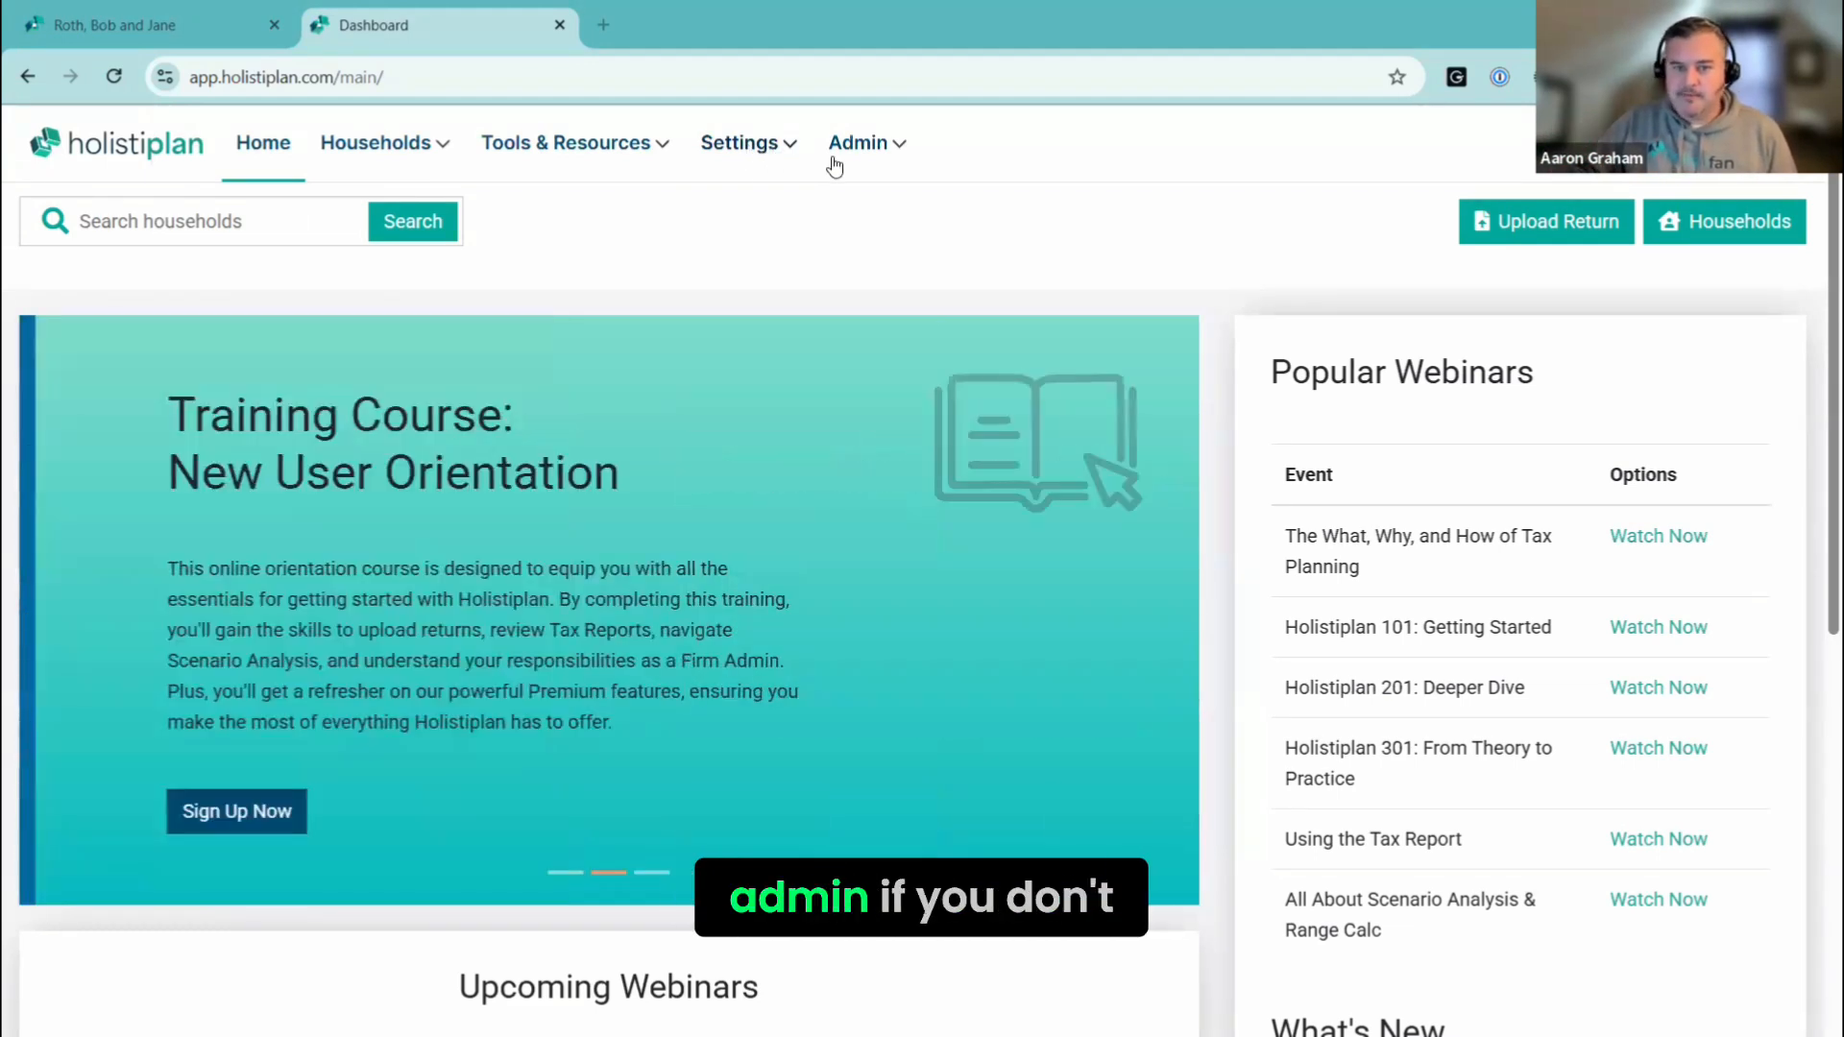
Review the firm preferences in the security settings, checking that Allow Roth Projections is enabled.
{"action": "left_click", "coordinate": [759, 144]}
{"action": "left_click", "coordinate": [796, 377]}
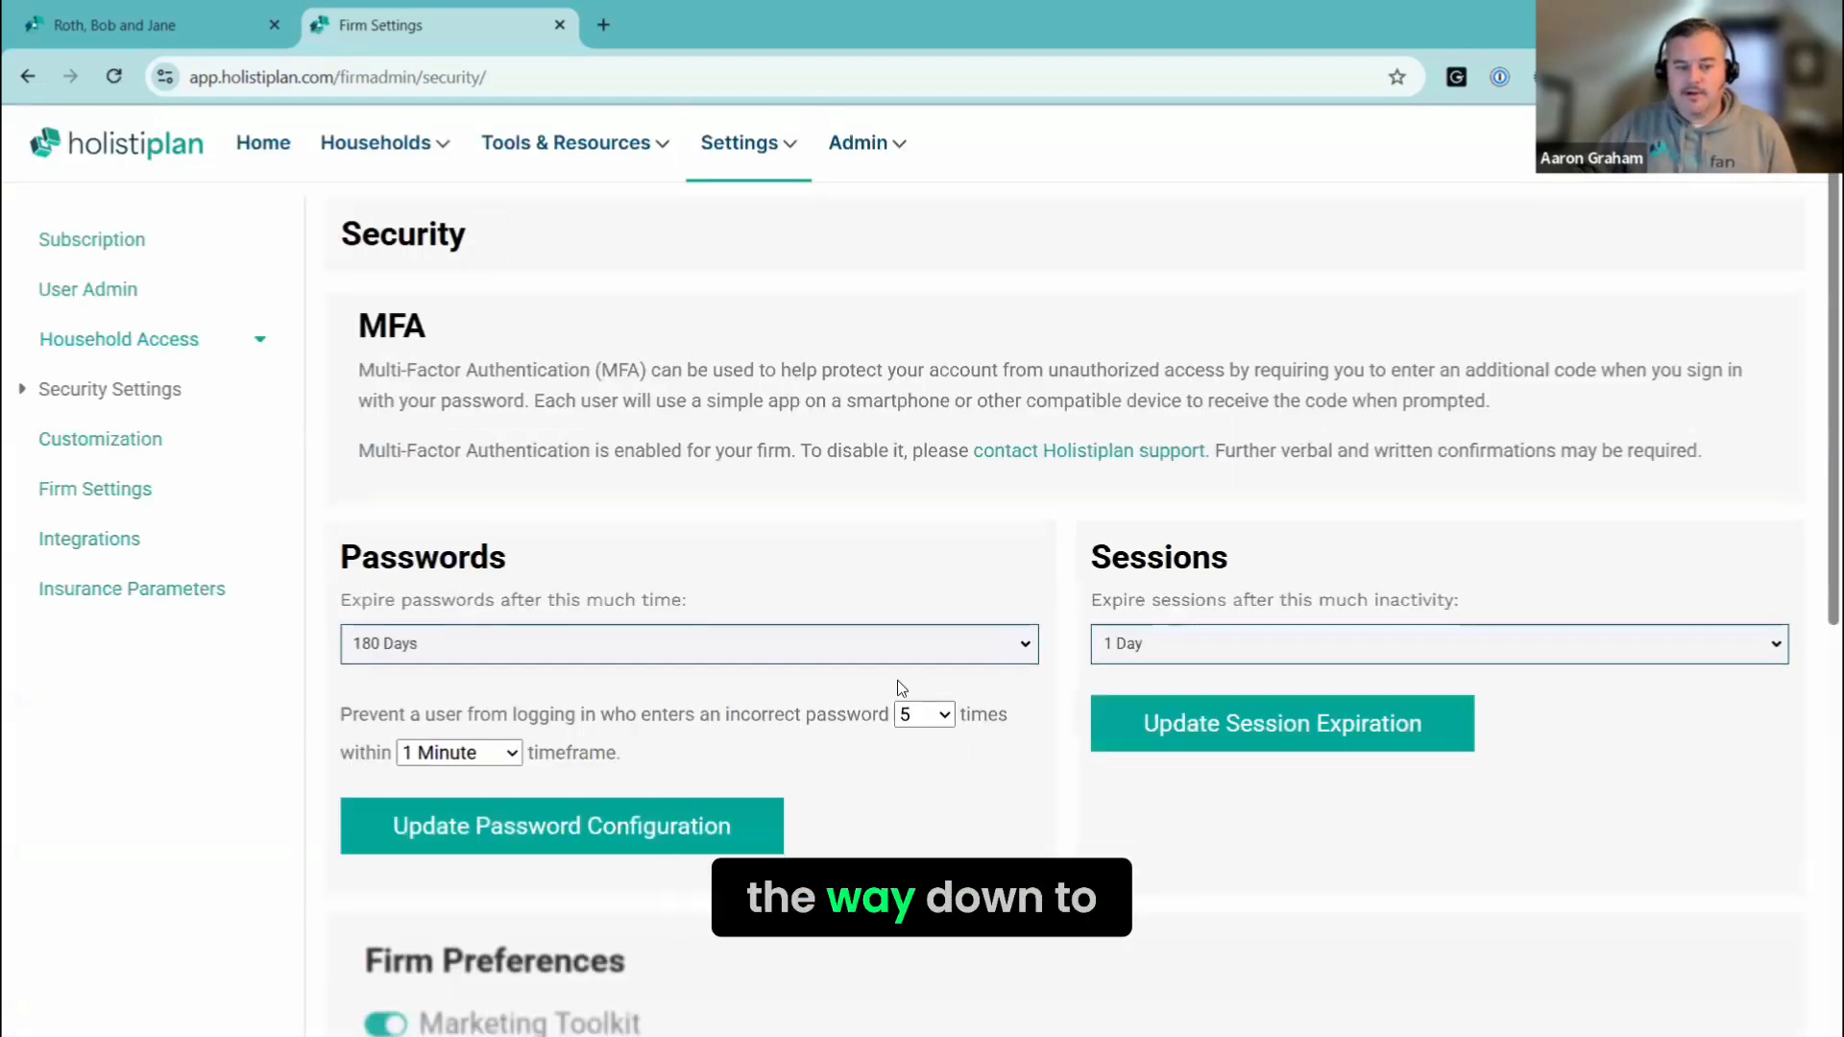
{"action": "scroll", "coordinate": [897, 682], "scroll_direction": "down", "scroll_amount": 3}
{"action": "scroll", "coordinate": [901, 688], "scroll_direction": "down", "scroll_amount": 2}
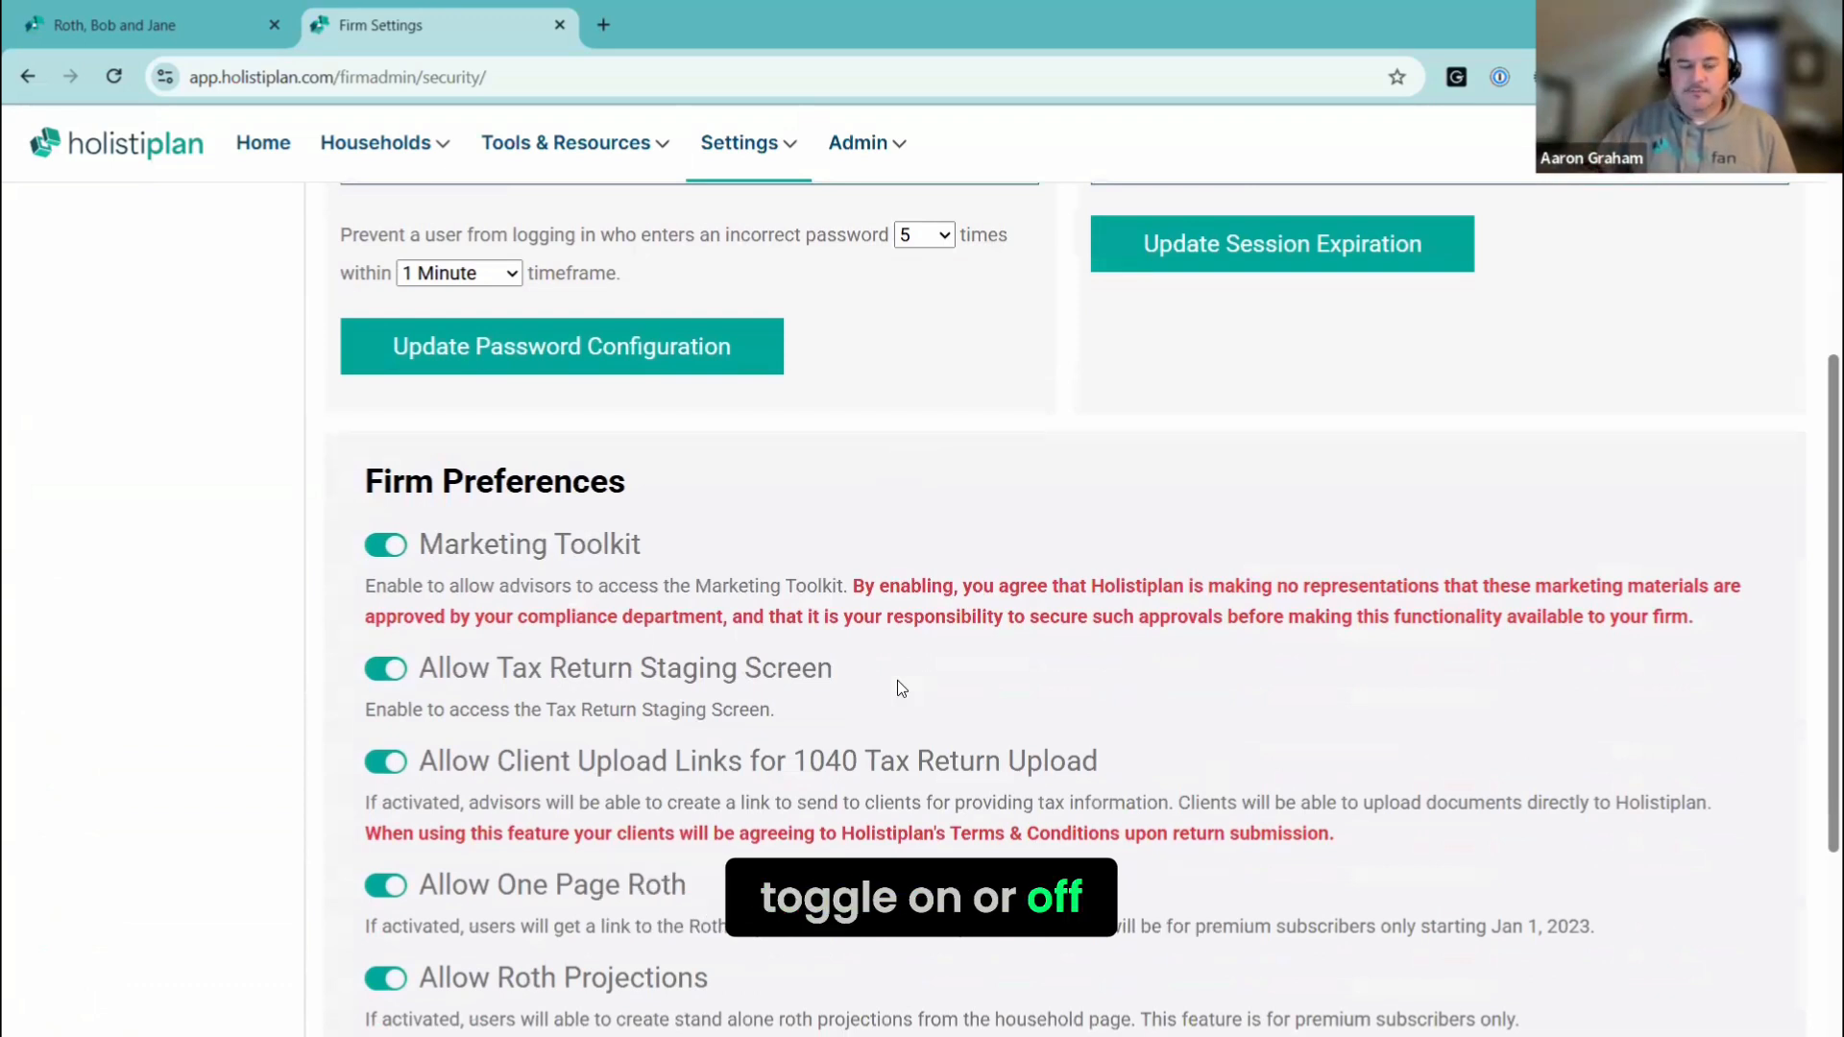
{"action": "scroll", "coordinate": [901, 689], "scroll_direction": "down", "scroll_amount": 2}
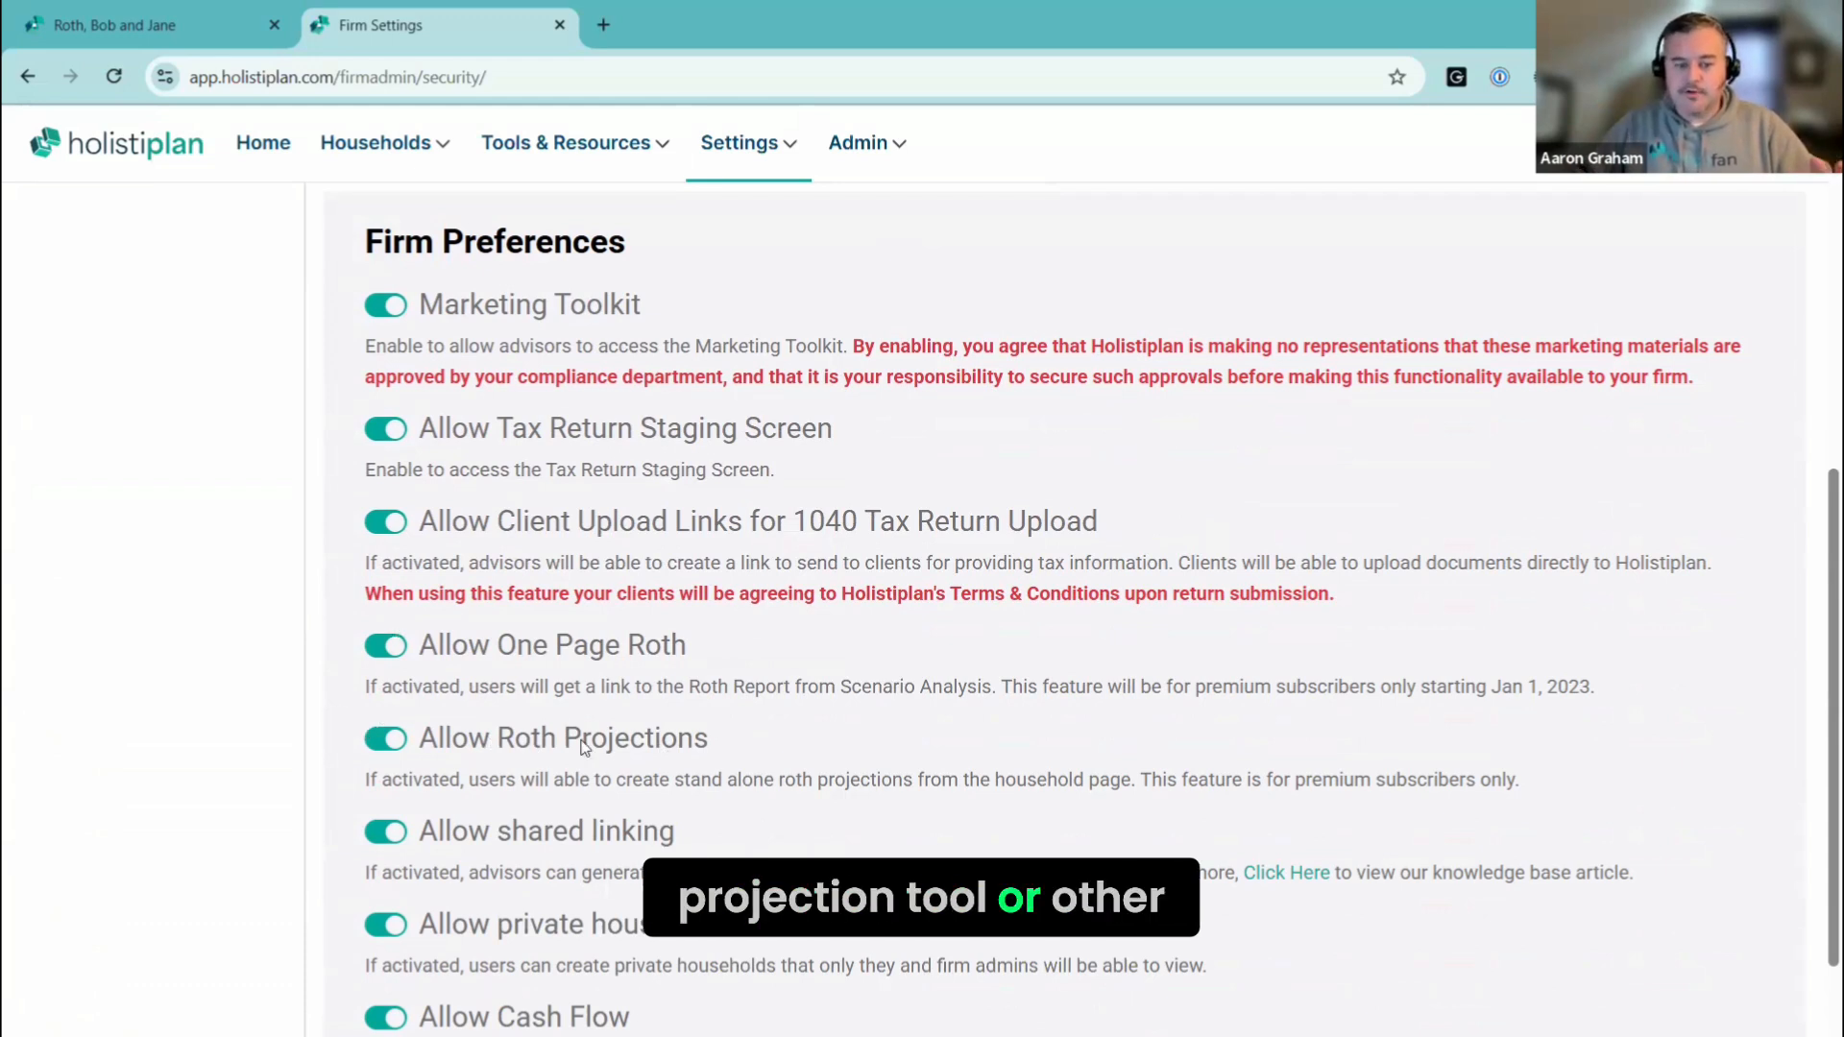
{"action": "scroll", "coordinate": [649, 821], "scroll_direction": "down", "scroll_amount": 2}
{"action": "scroll", "coordinate": [649, 822], "scroll_direction": "up", "scroll_amount": 3}
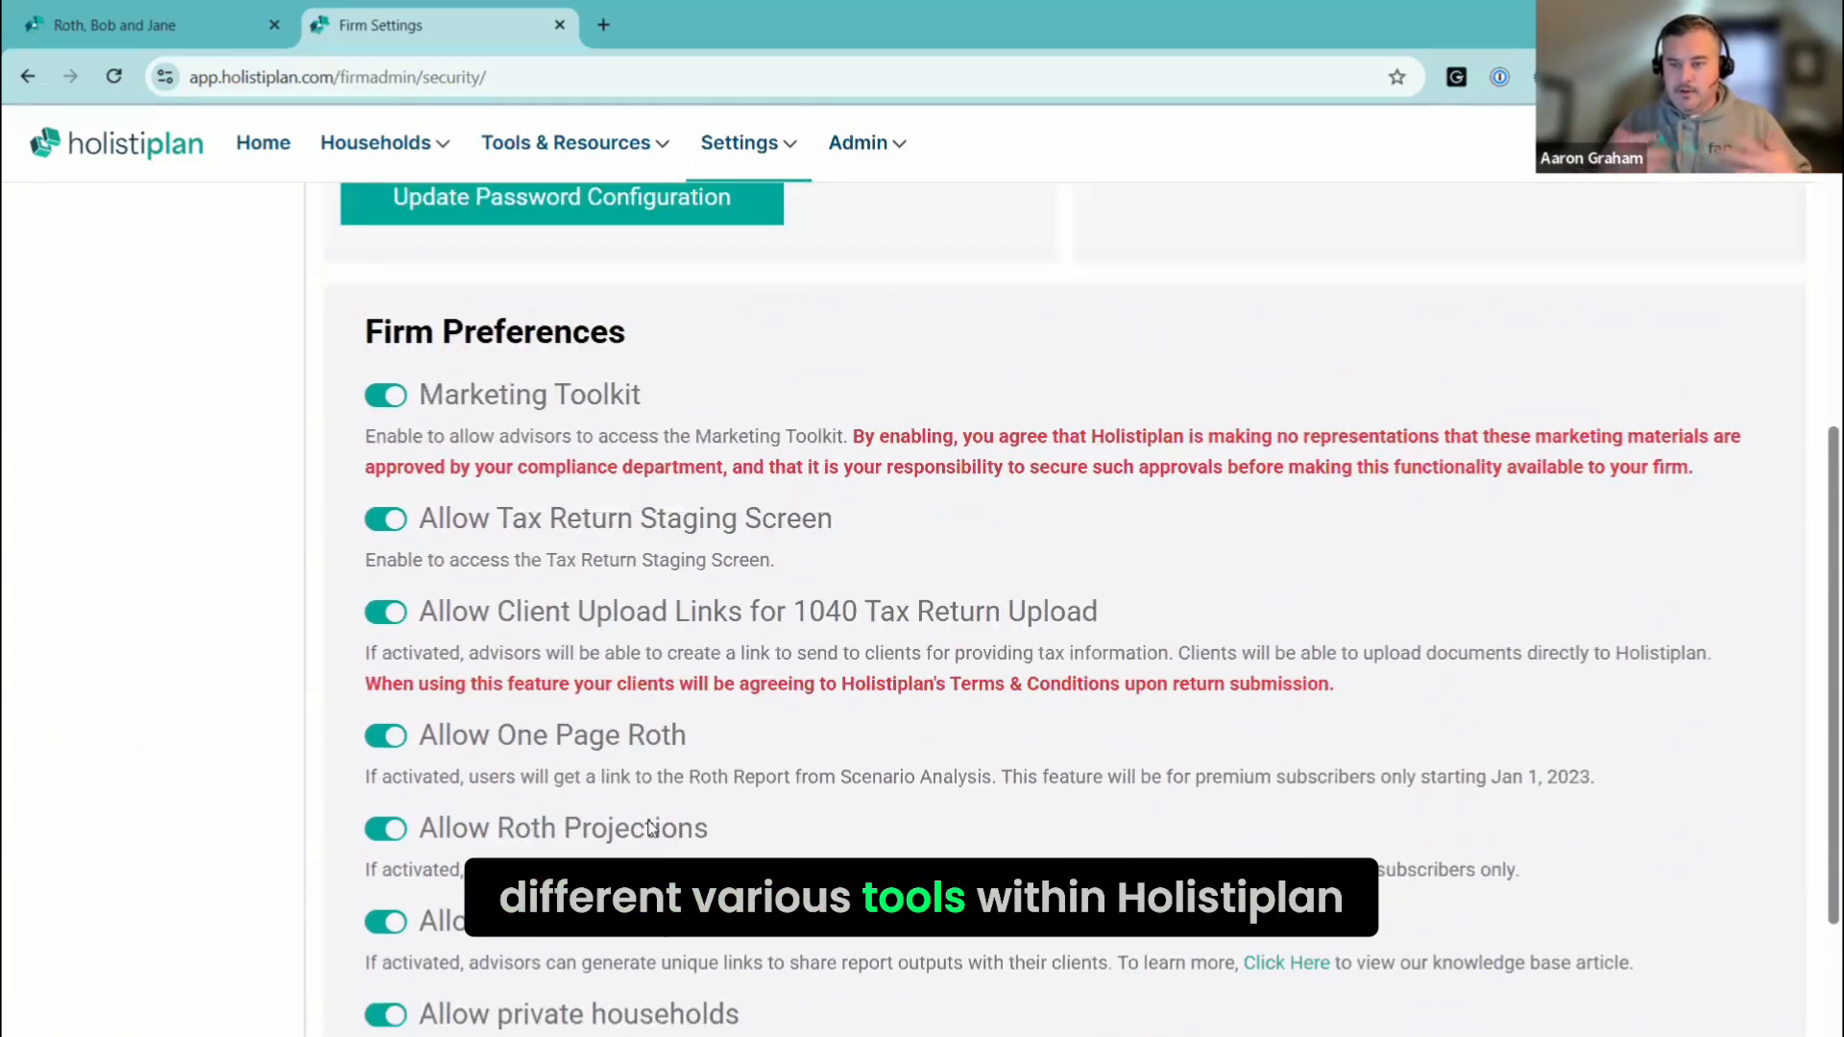
{"action": "scroll", "coordinate": [651, 828], "scroll_direction": "down", "scroll_amount": 1}
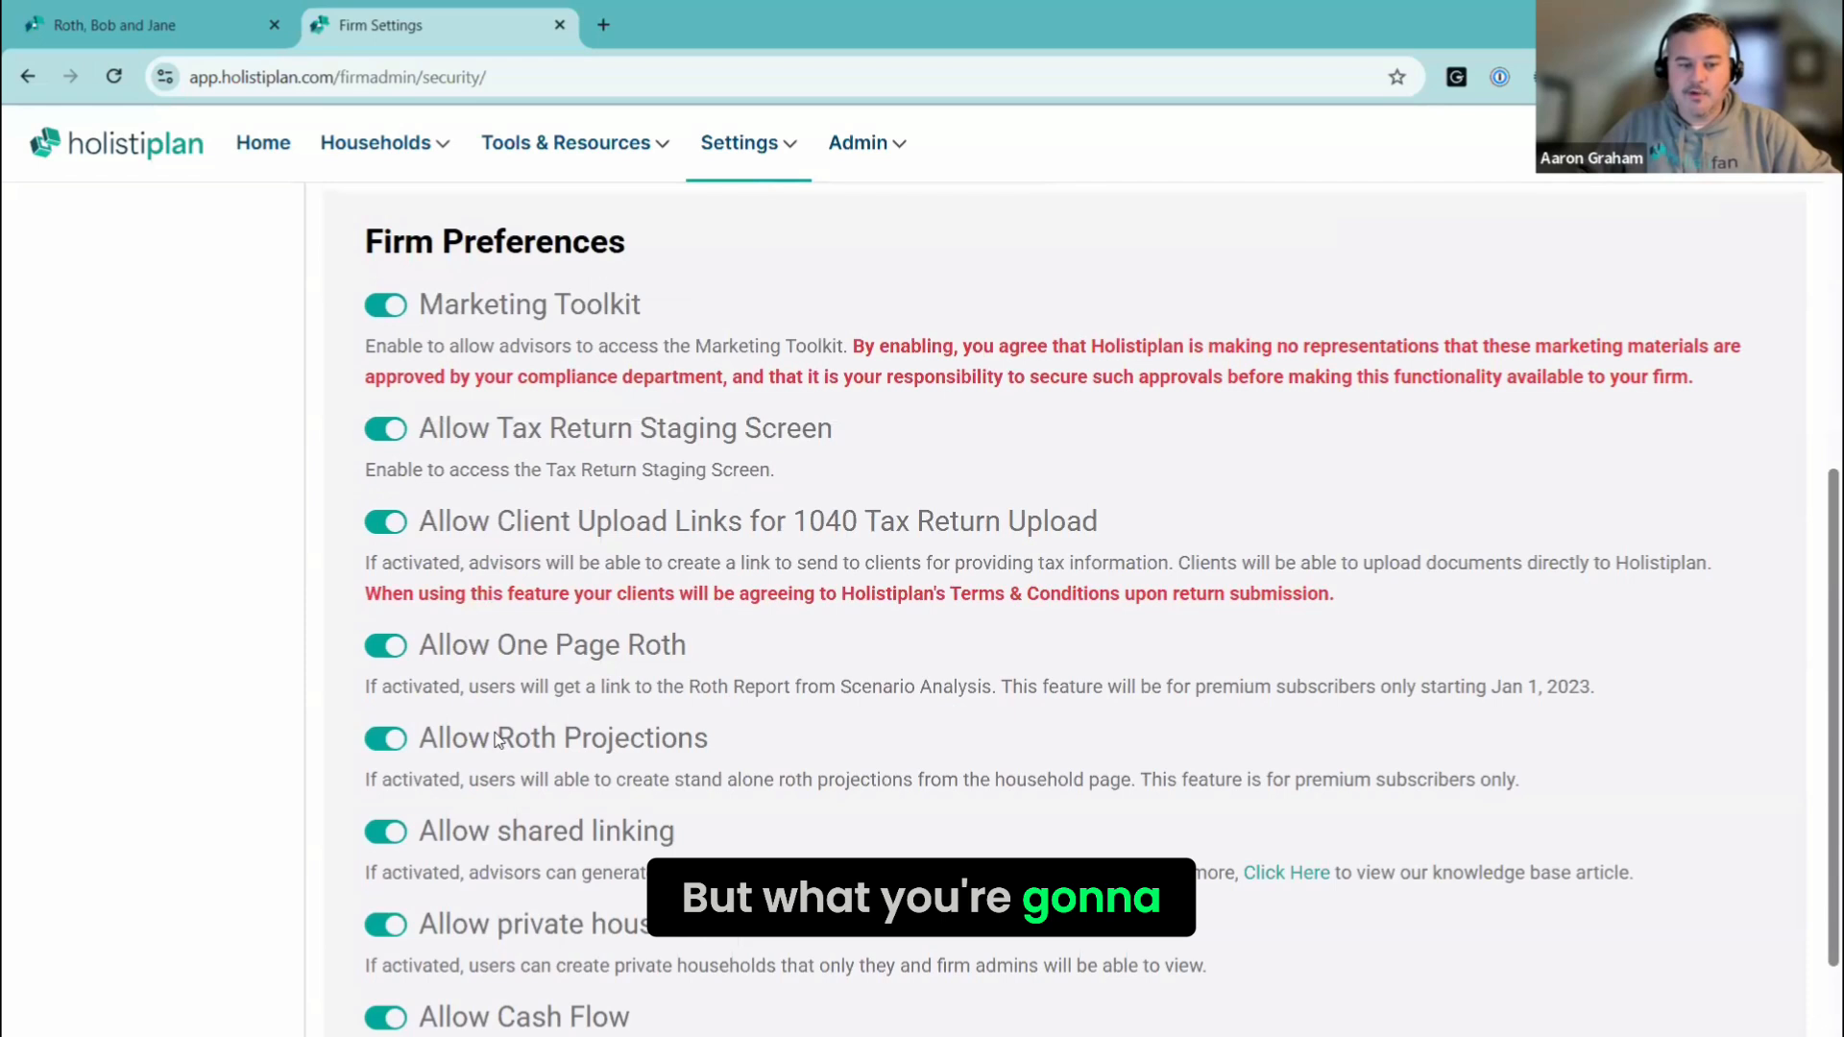
{"action": "left_click", "coordinate": [389, 738]}
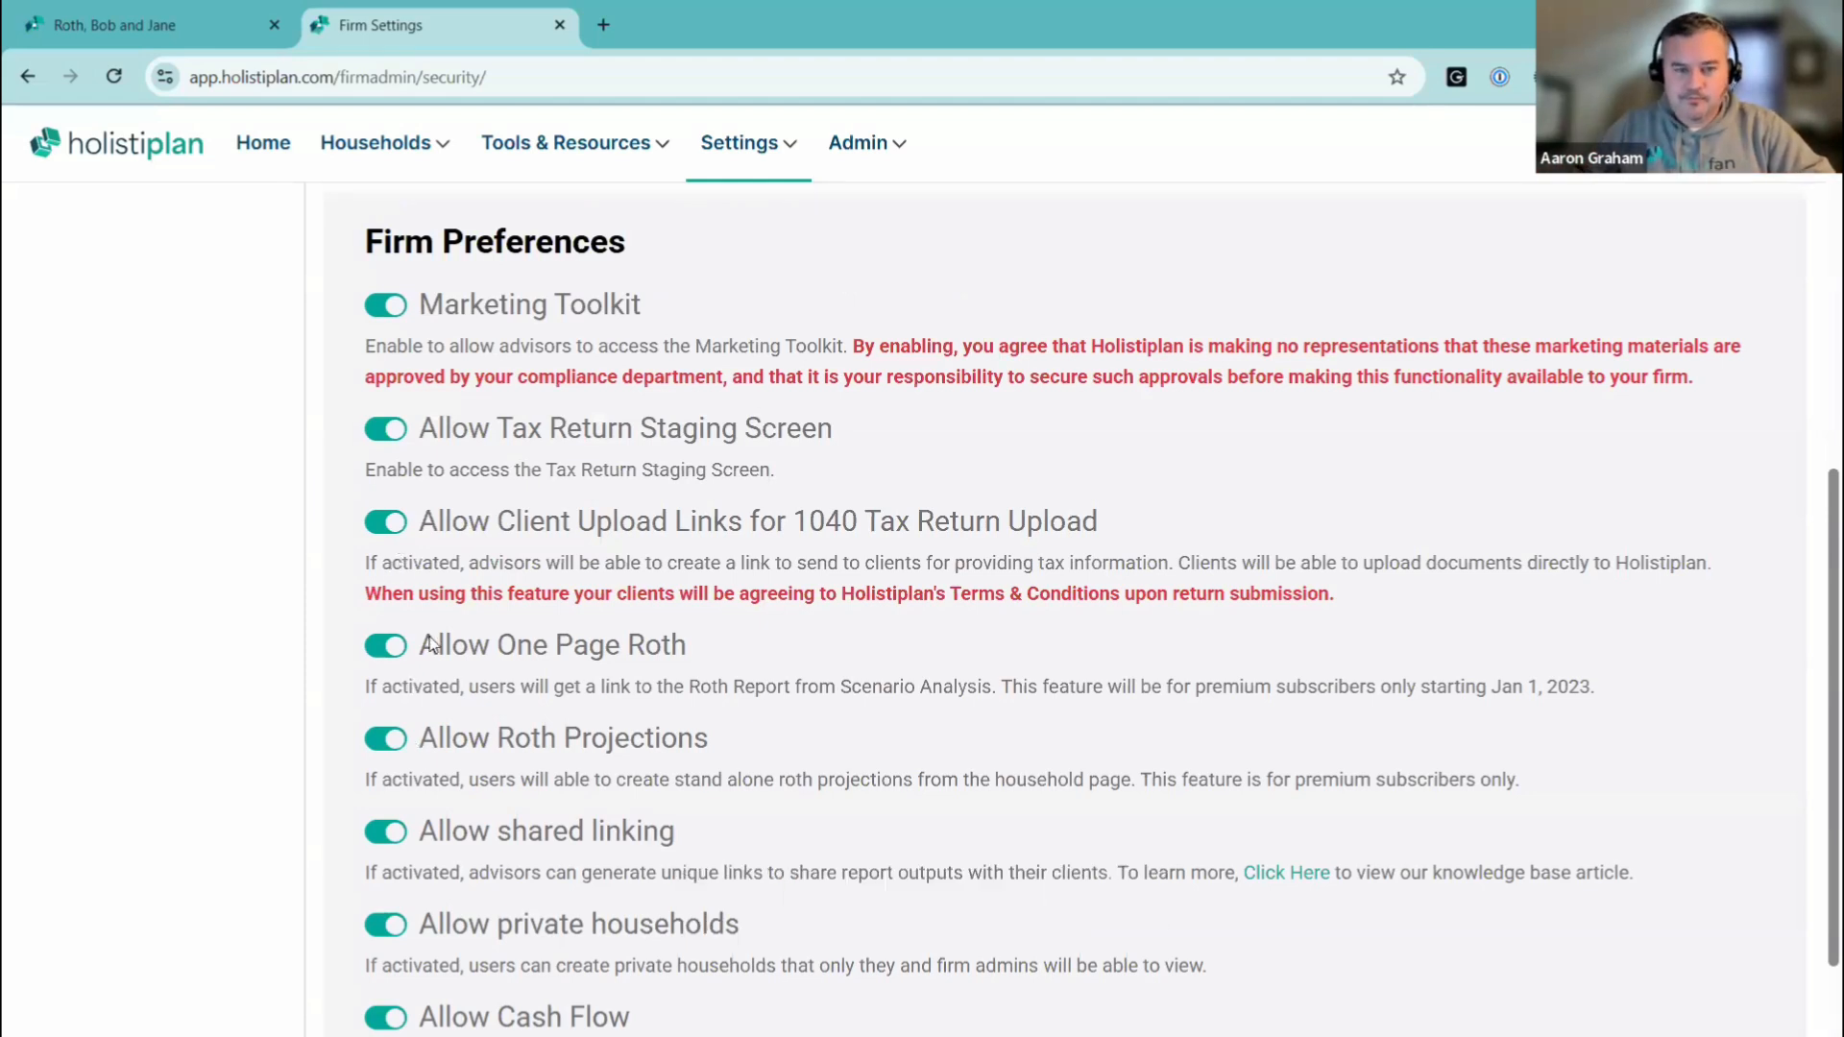
{"action": "scroll", "coordinate": [697, 465], "scroll_direction": "up", "scroll_amount": 3}
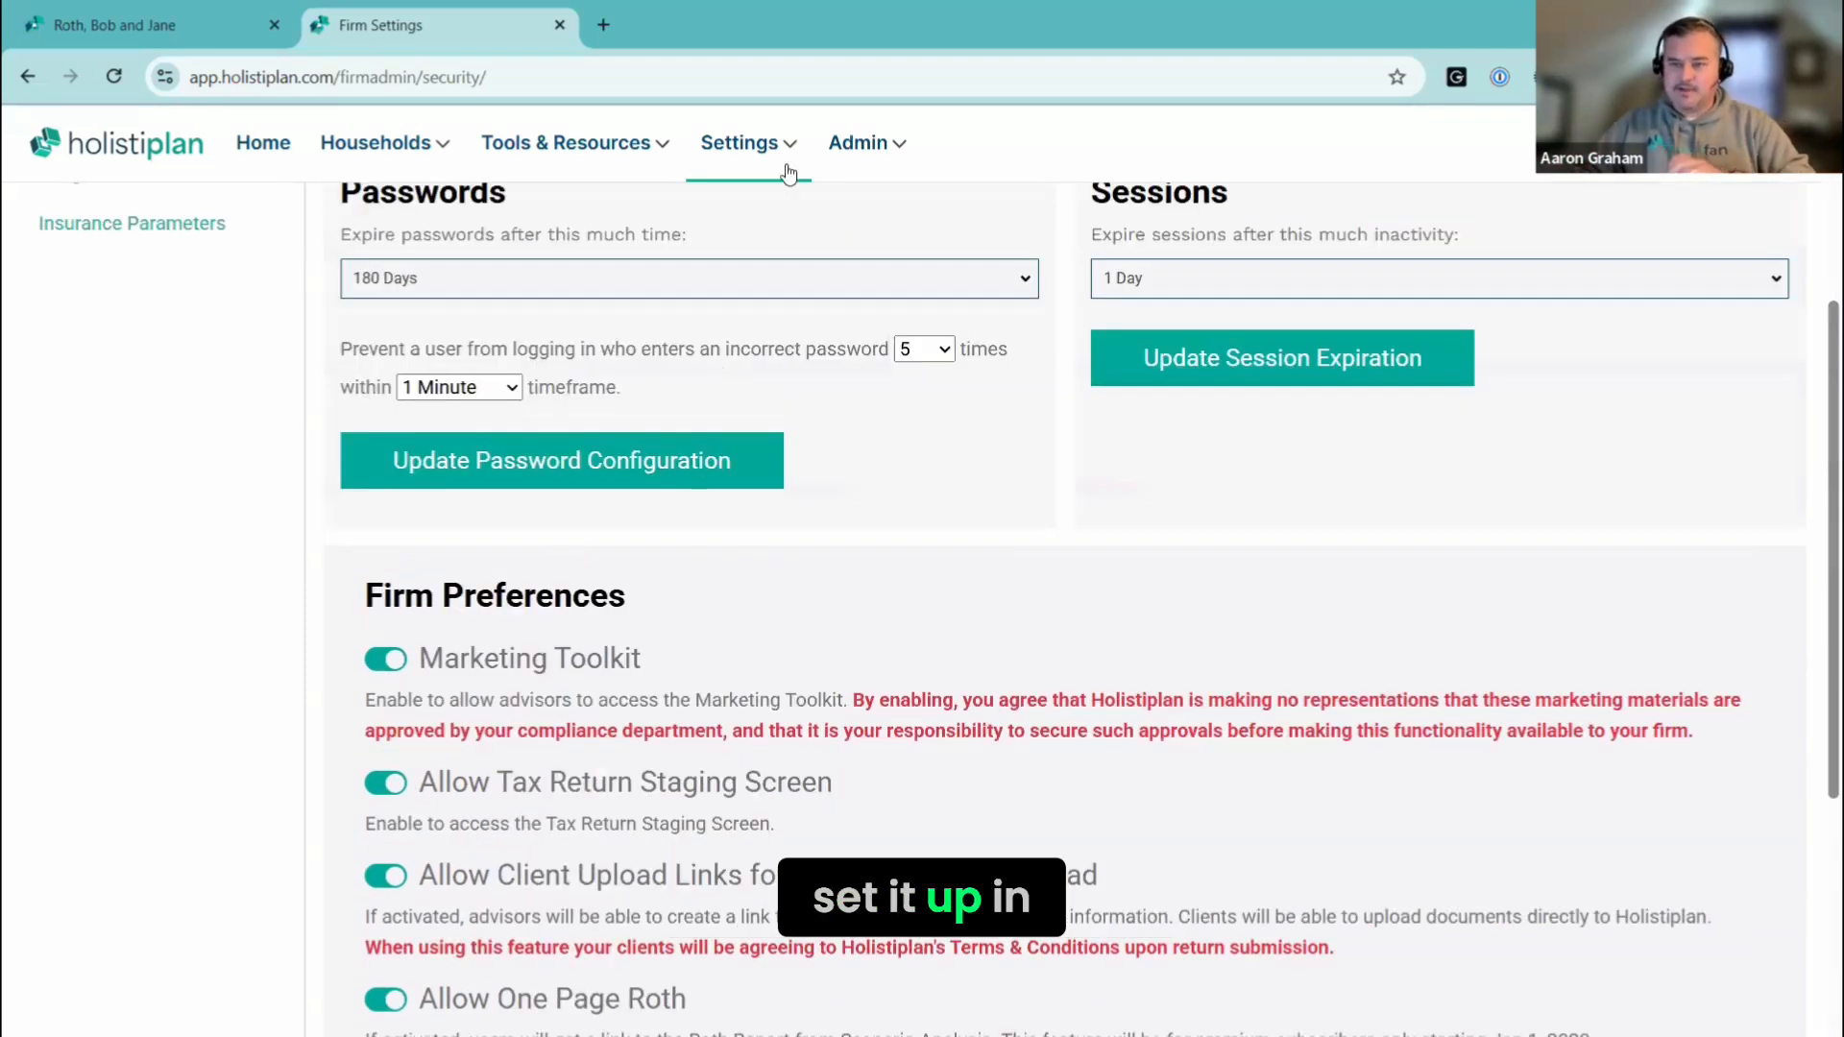
{"action": "scroll", "coordinate": [791, 173], "scroll_direction": "up", "scroll_amount": 1}
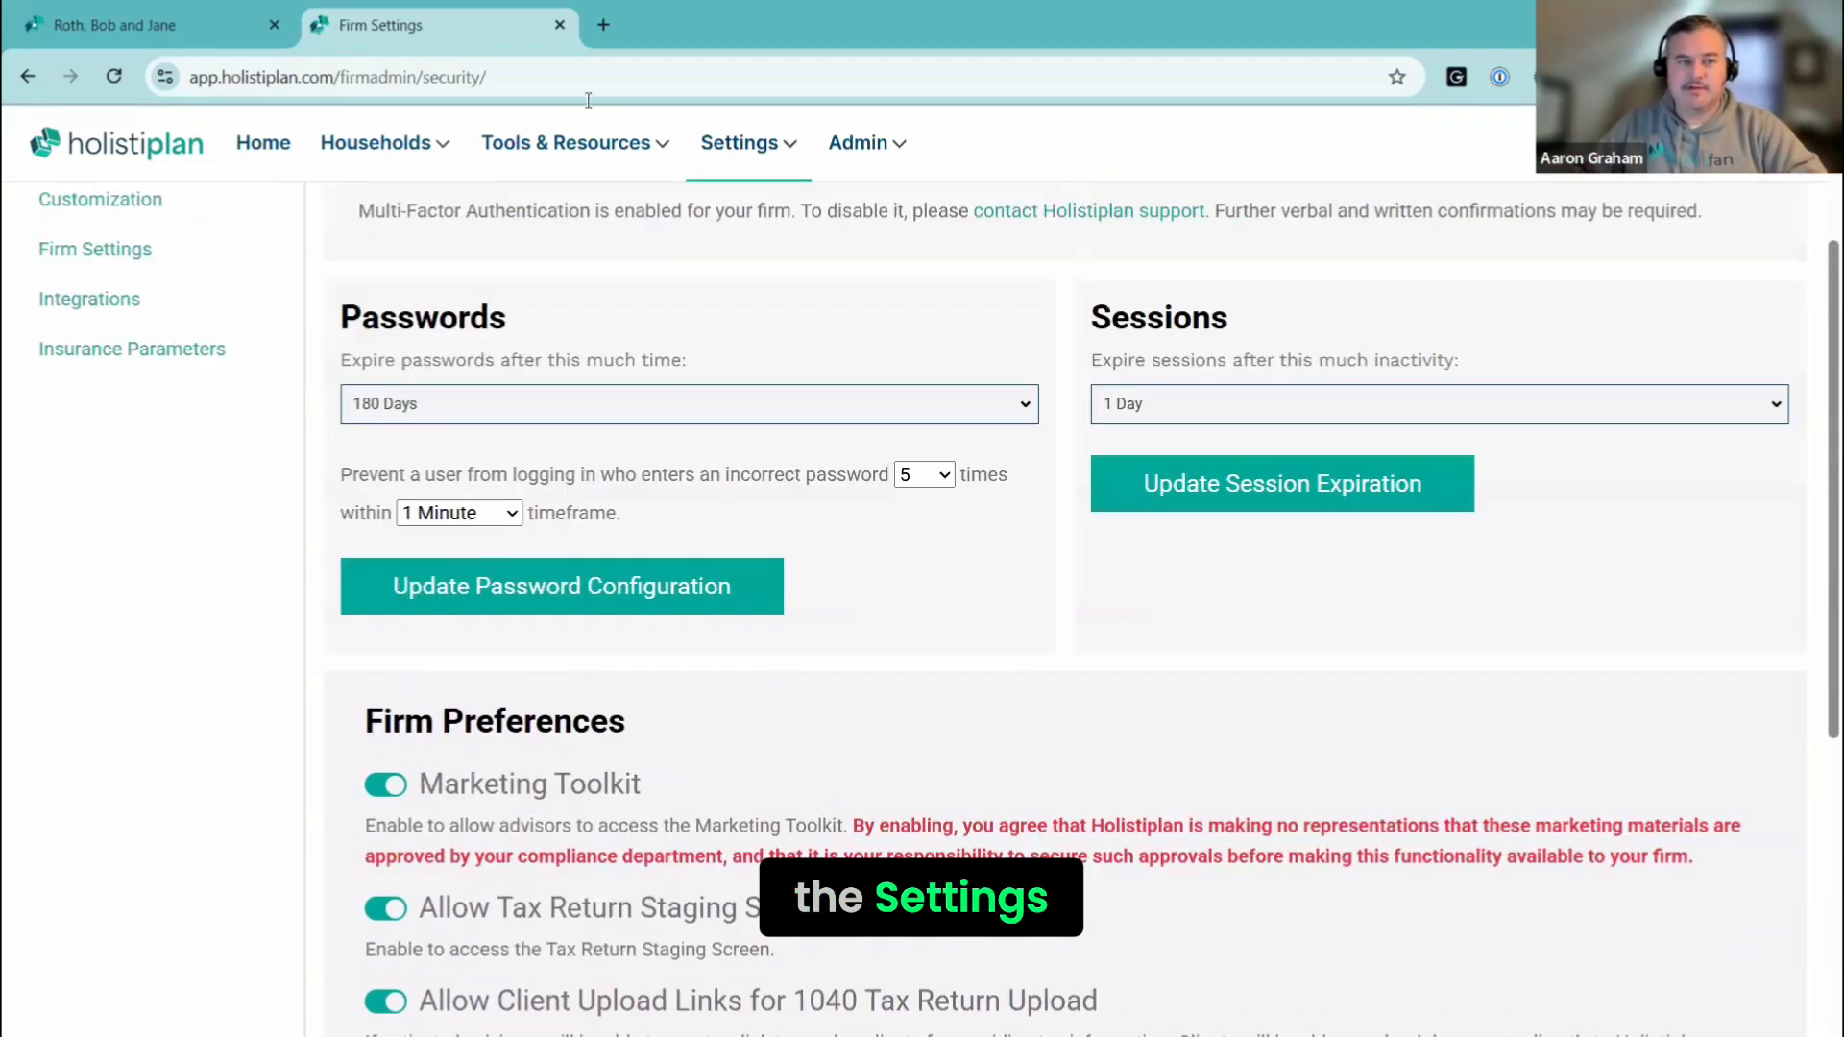
Switch to the open client household and review its state, tags, and the clients' ages and milestones.
{"action": "left_click", "coordinate": [141, 21]}
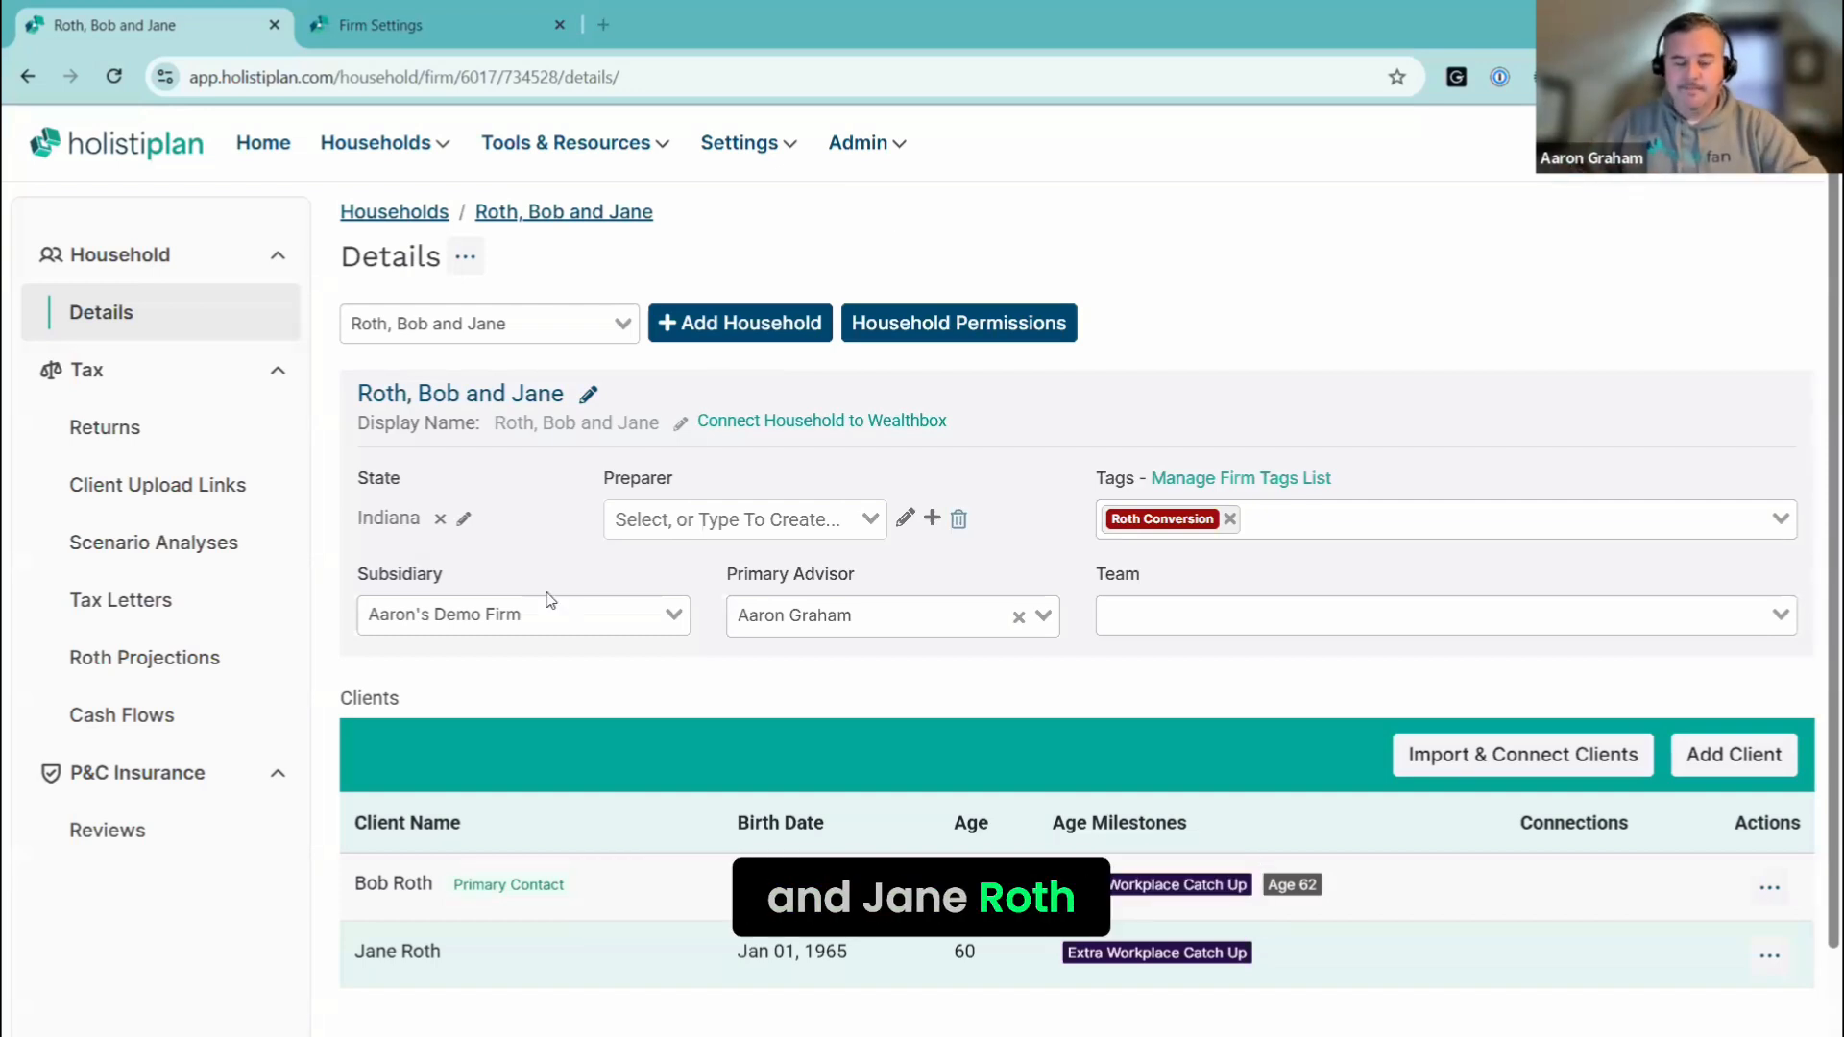
{"action": "scroll", "coordinate": [853, 649], "scroll_direction": "down", "scroll_amount": 1}
{"action": "scroll", "coordinate": [956, 644], "scroll_direction": "down", "scroll_amount": 1}
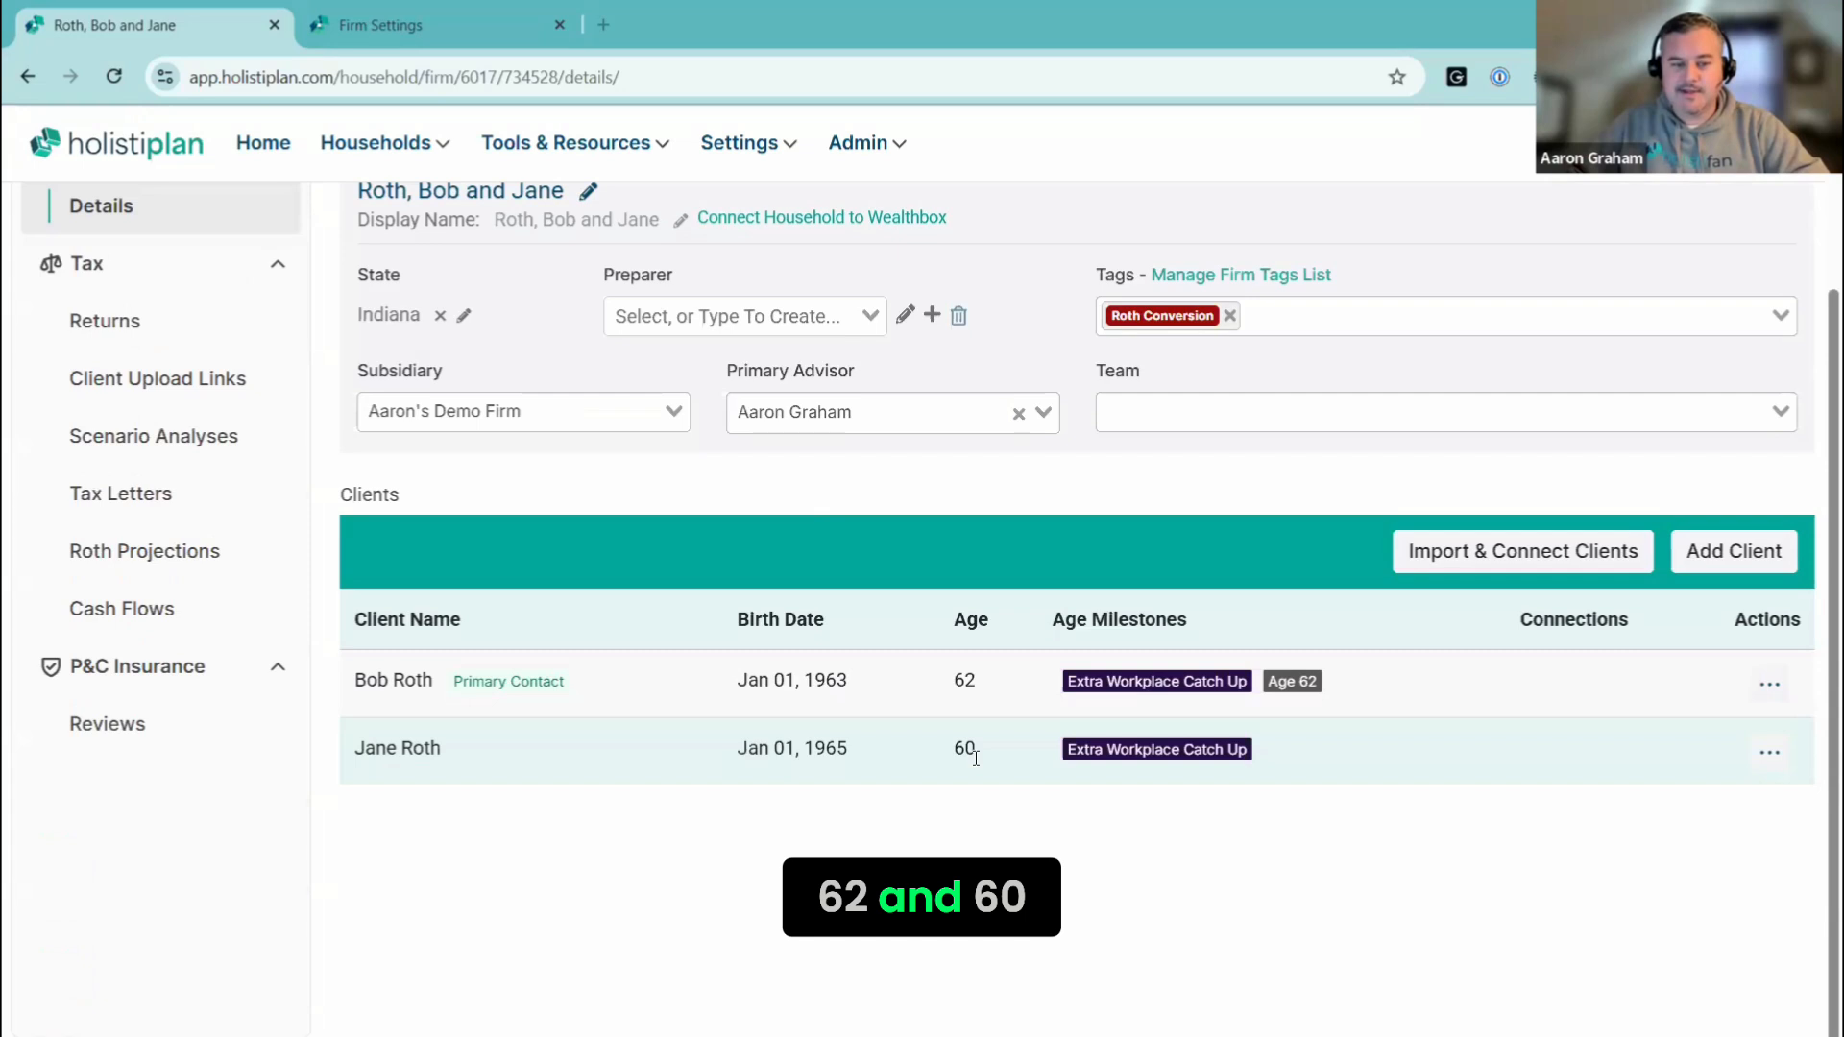
{"action": "scroll", "coordinate": [519, 490], "scroll_direction": "up", "scroll_amount": 1}
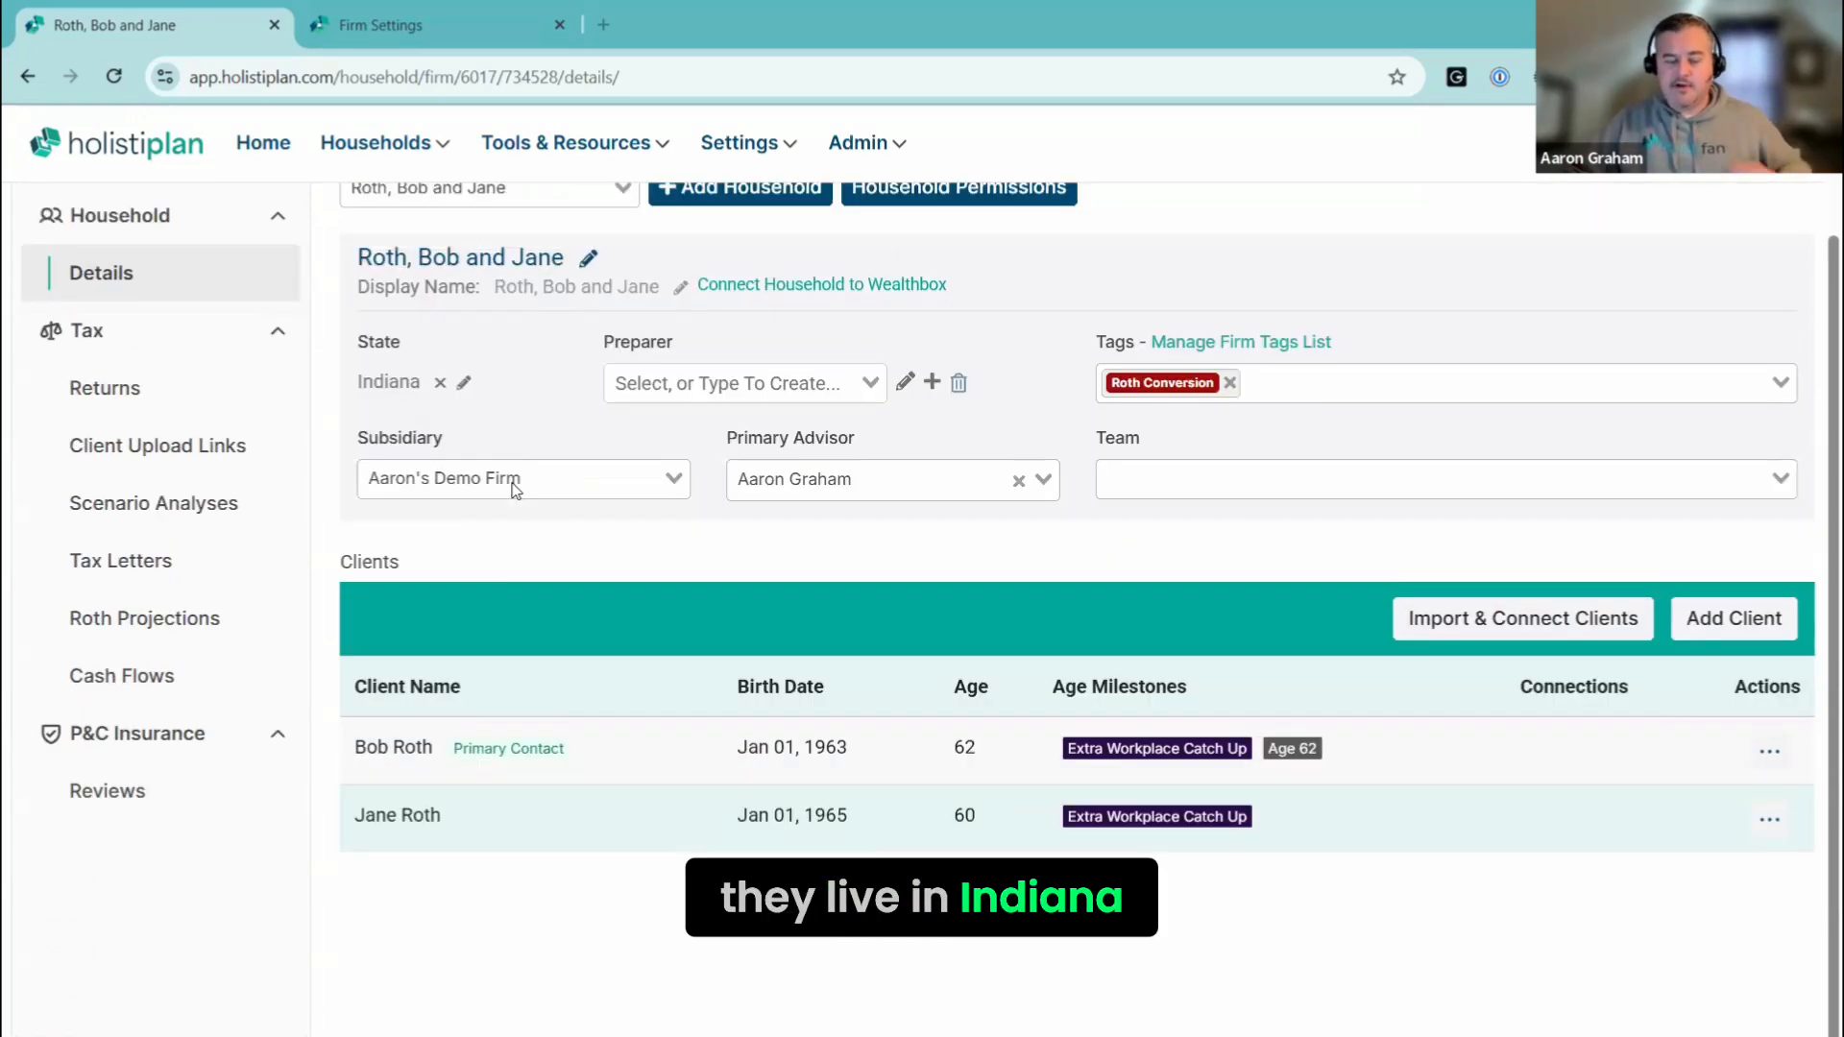
{"action": "scroll", "coordinate": [544, 550], "scroll_direction": "up", "scroll_amount": 1}
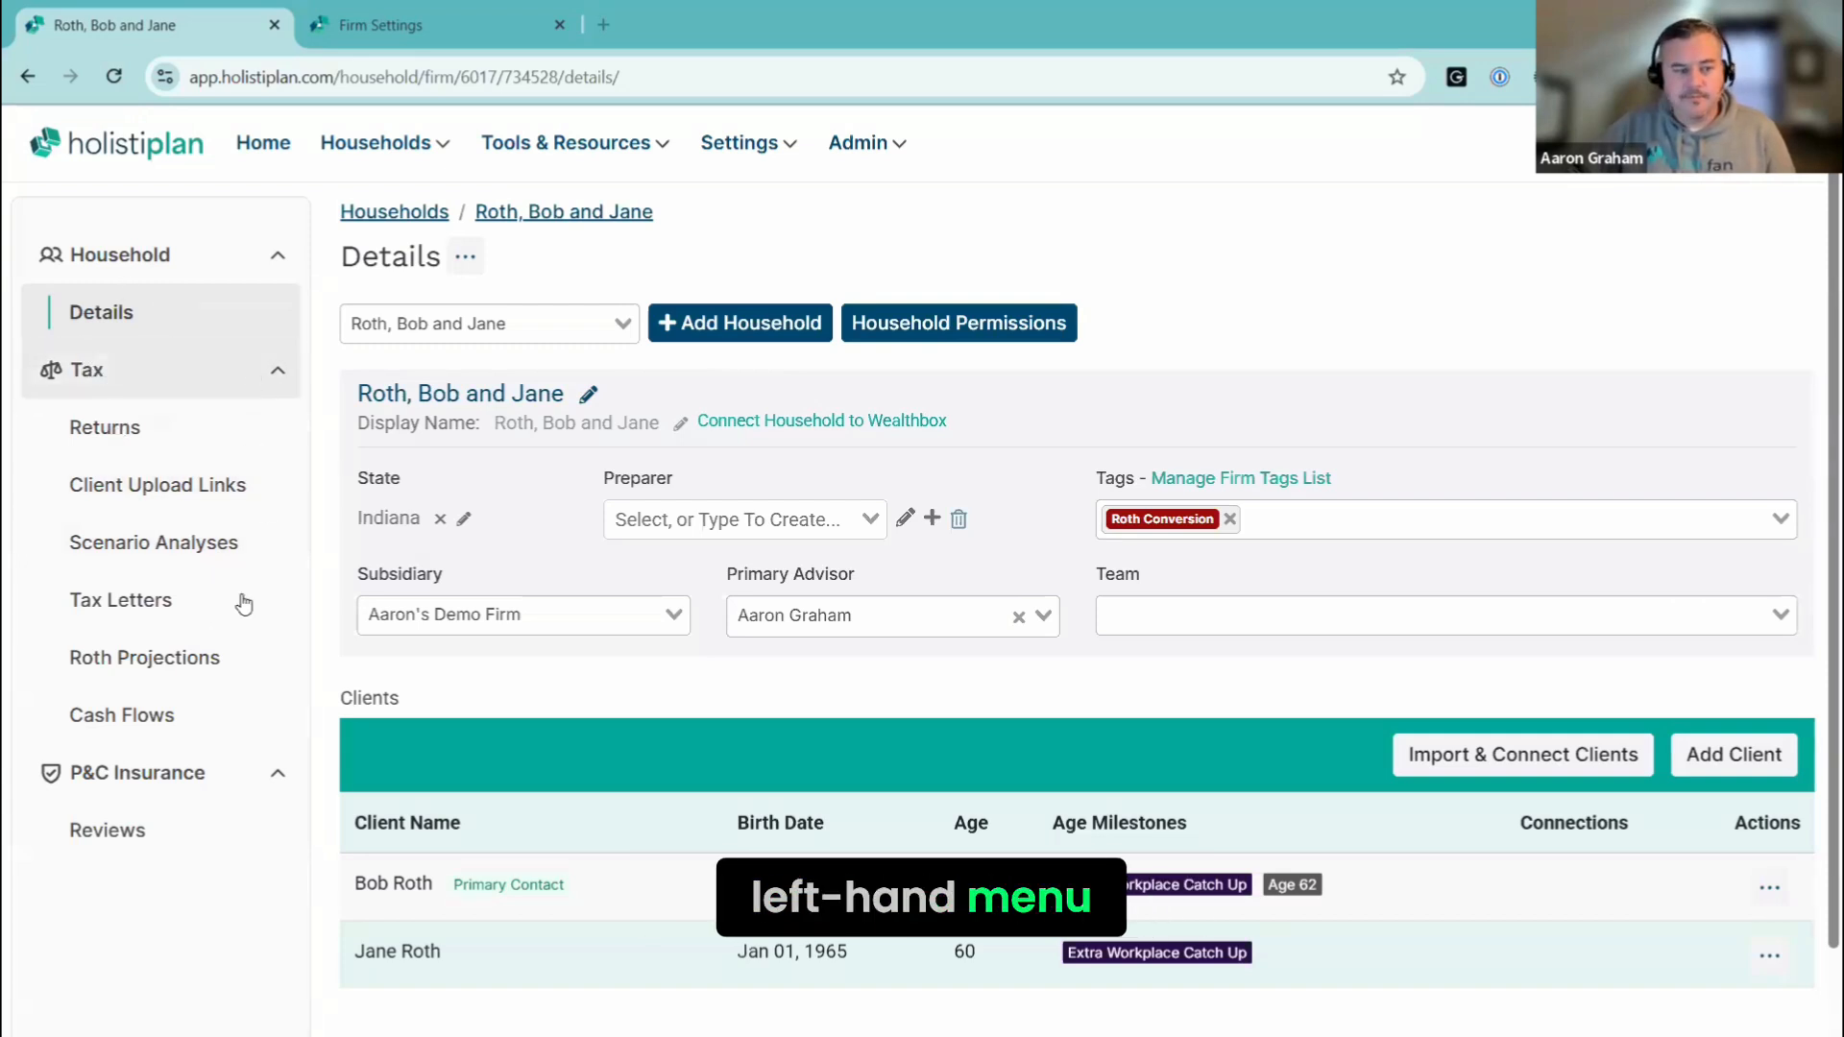
Start a new Roth projection for the household and name it "The Joy of Rothing".
{"action": "left_click", "coordinate": [169, 666]}
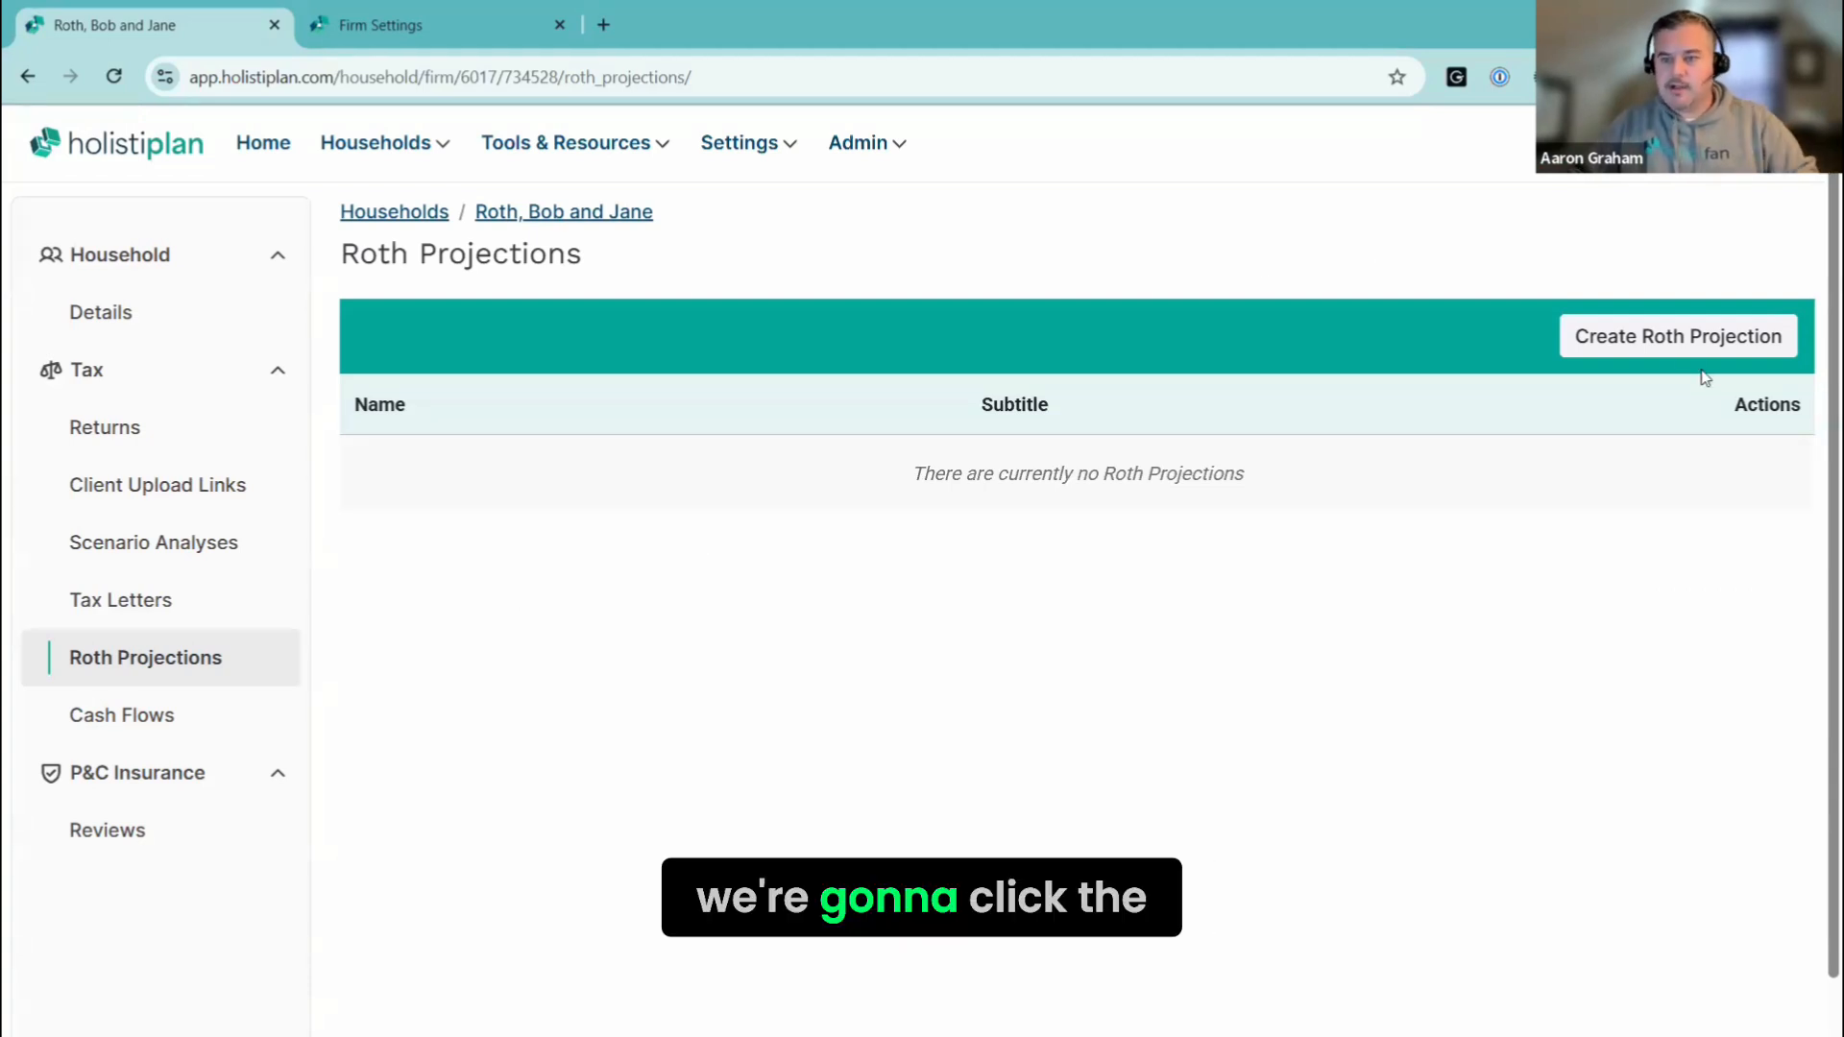
{"action": "left_click", "coordinate": [1684, 343]}
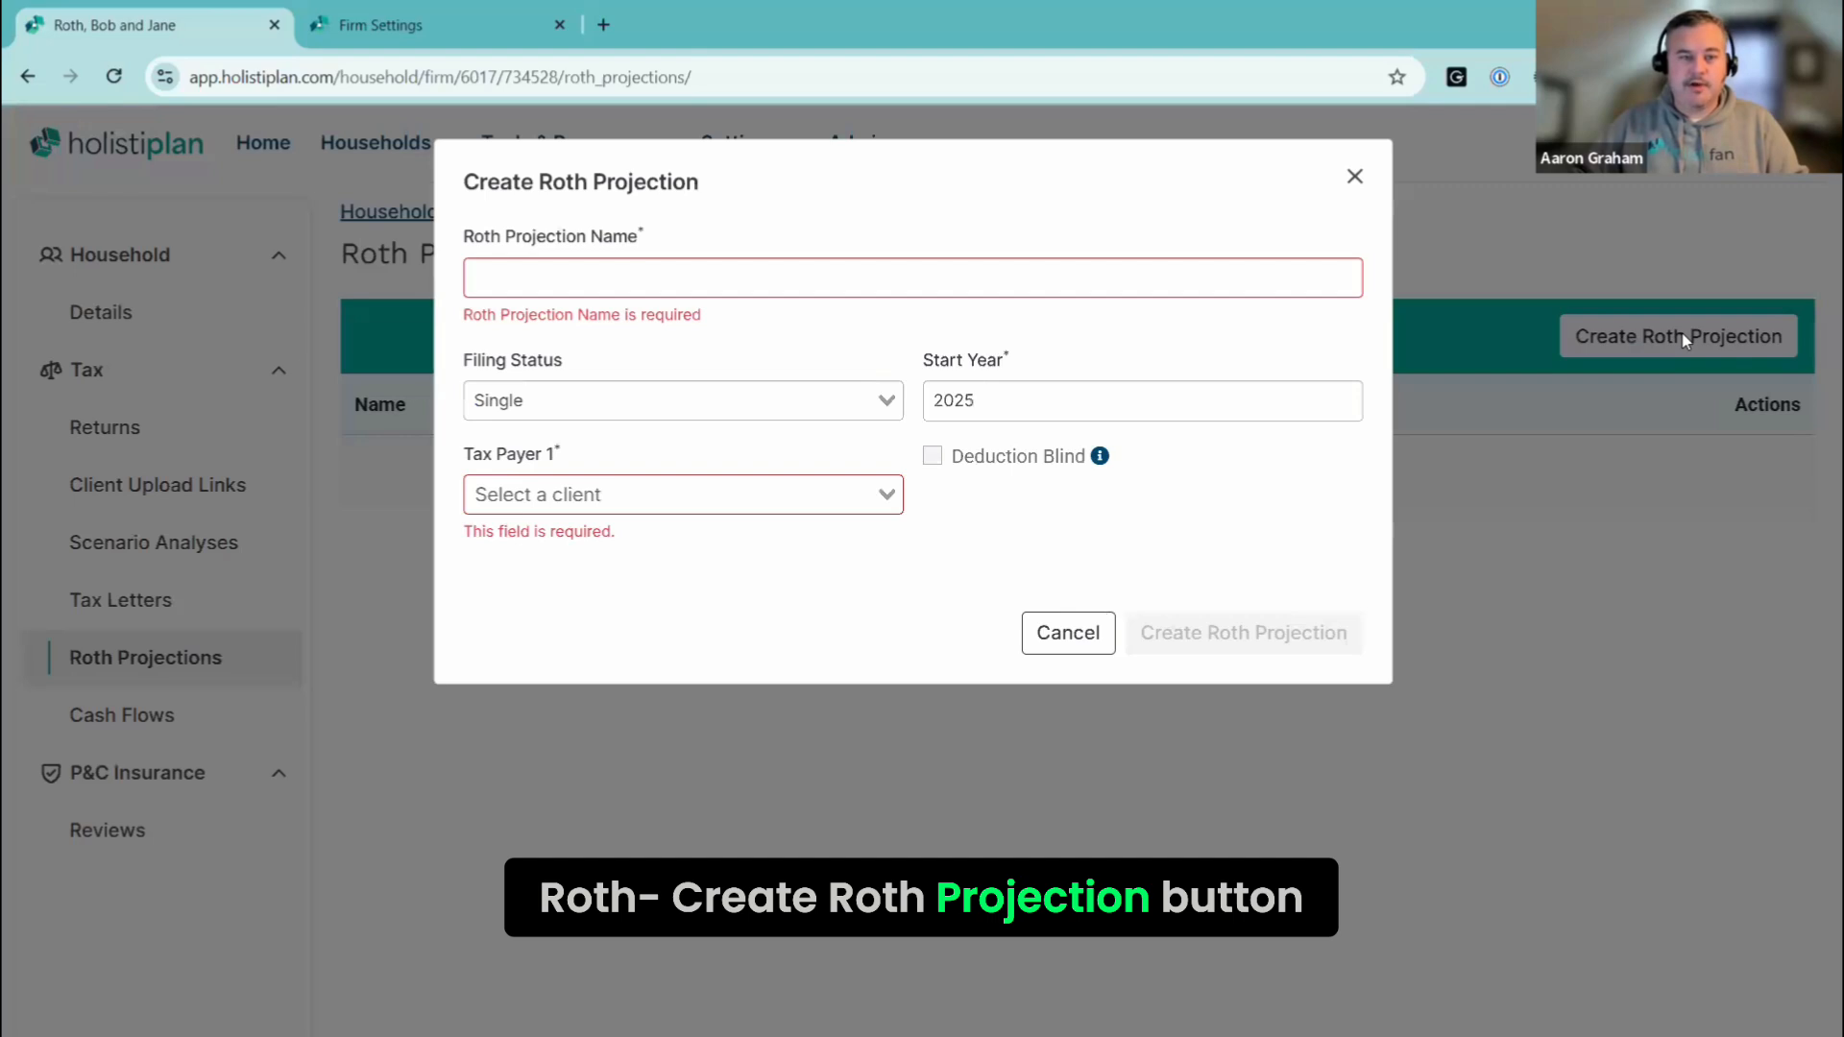
{"action": "left_click", "coordinate": [659, 281]}
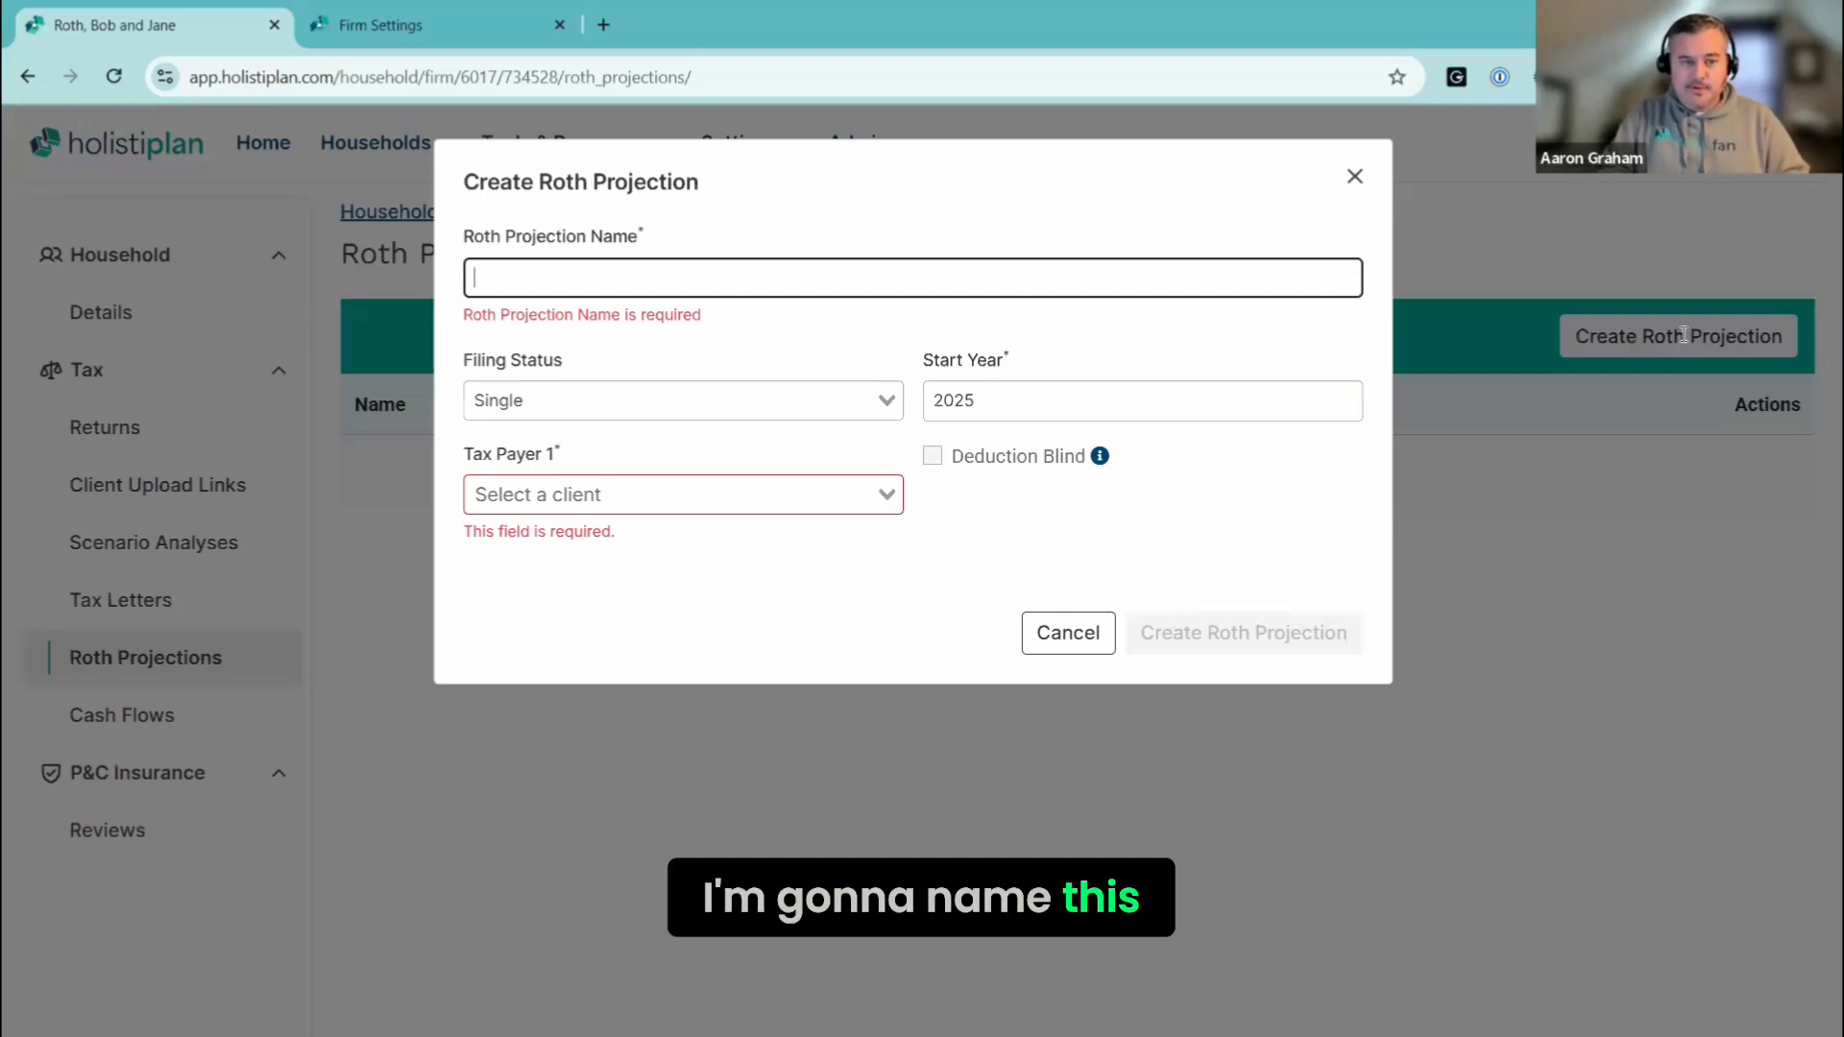
{"action": "type", "text": "The Joy"}
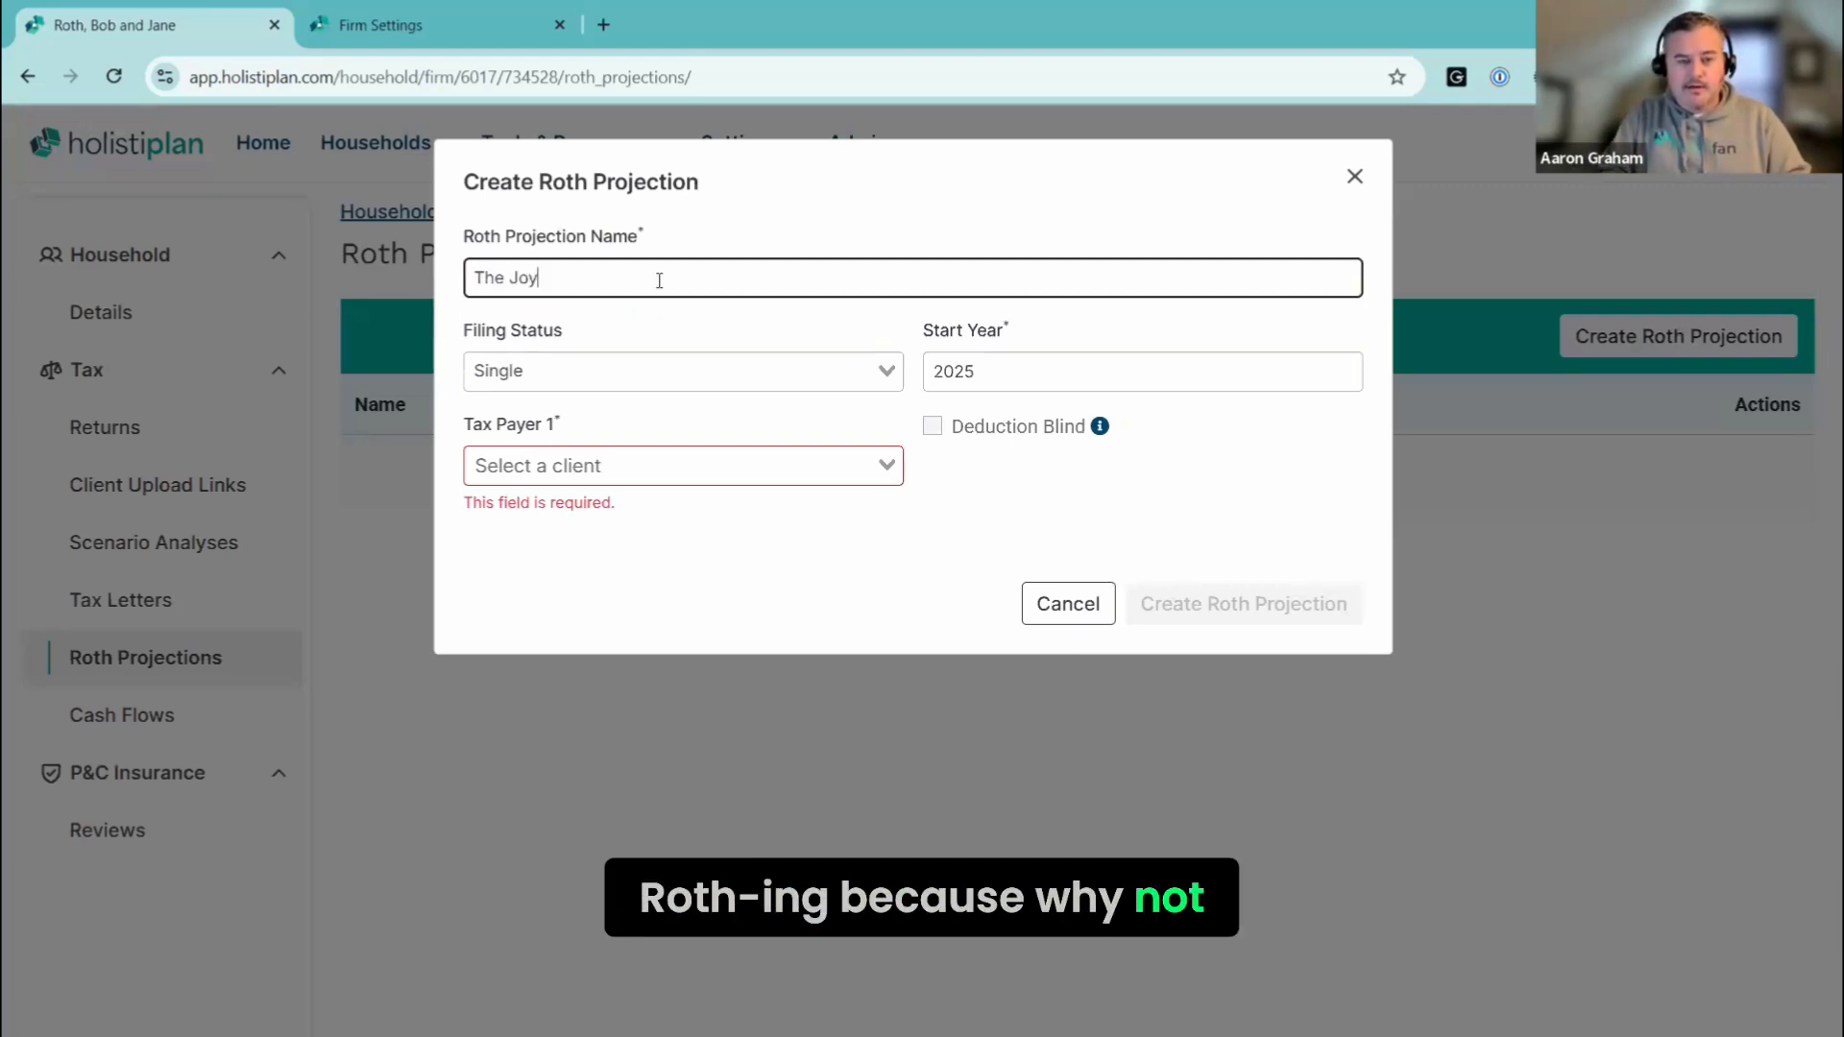
{"action": "type", "text": " of Rothing"}
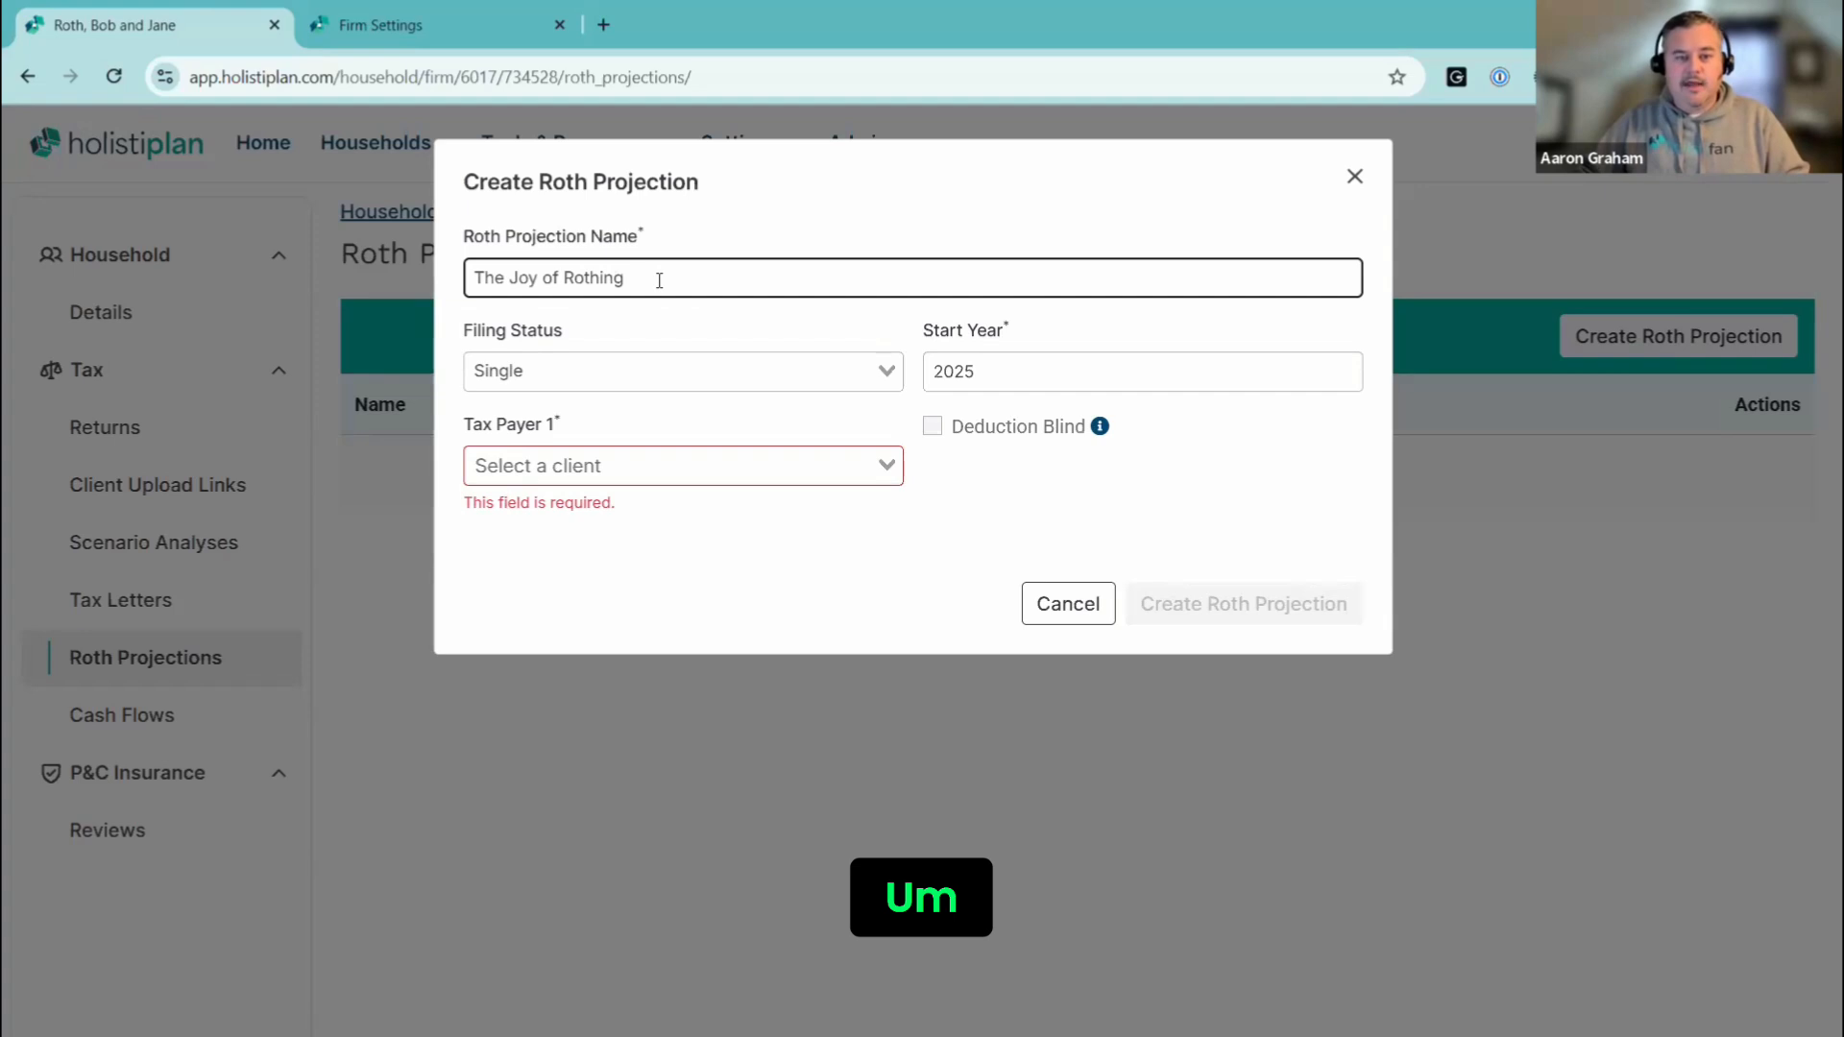
{"action": "key", "text": "Tab"}
{"action": "left_click", "coordinate": [732, 252]}
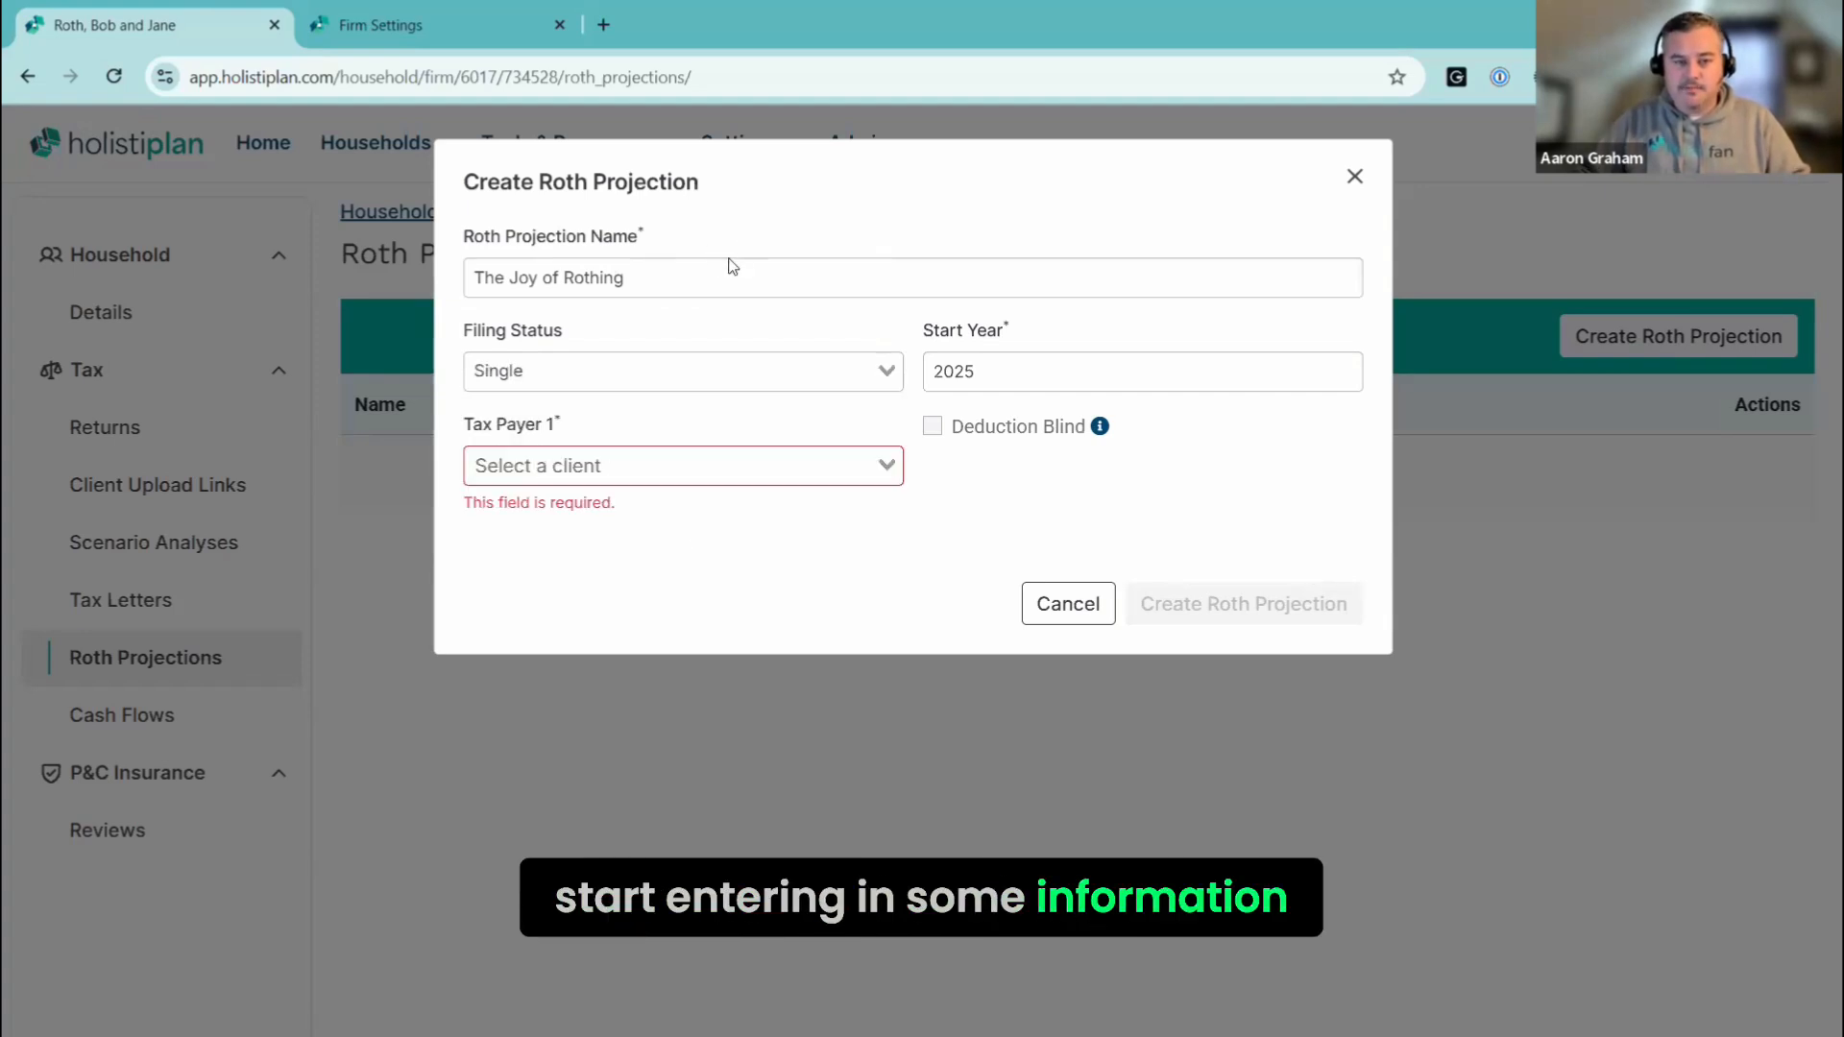
Set the filing status to Married Filing Jointly, with the primary contact as Tax Payer 1 and the spouse as Tax Payer 2.
{"action": "left_click", "coordinate": [662, 381]}
{"action": "left_click", "coordinate": [591, 448]}
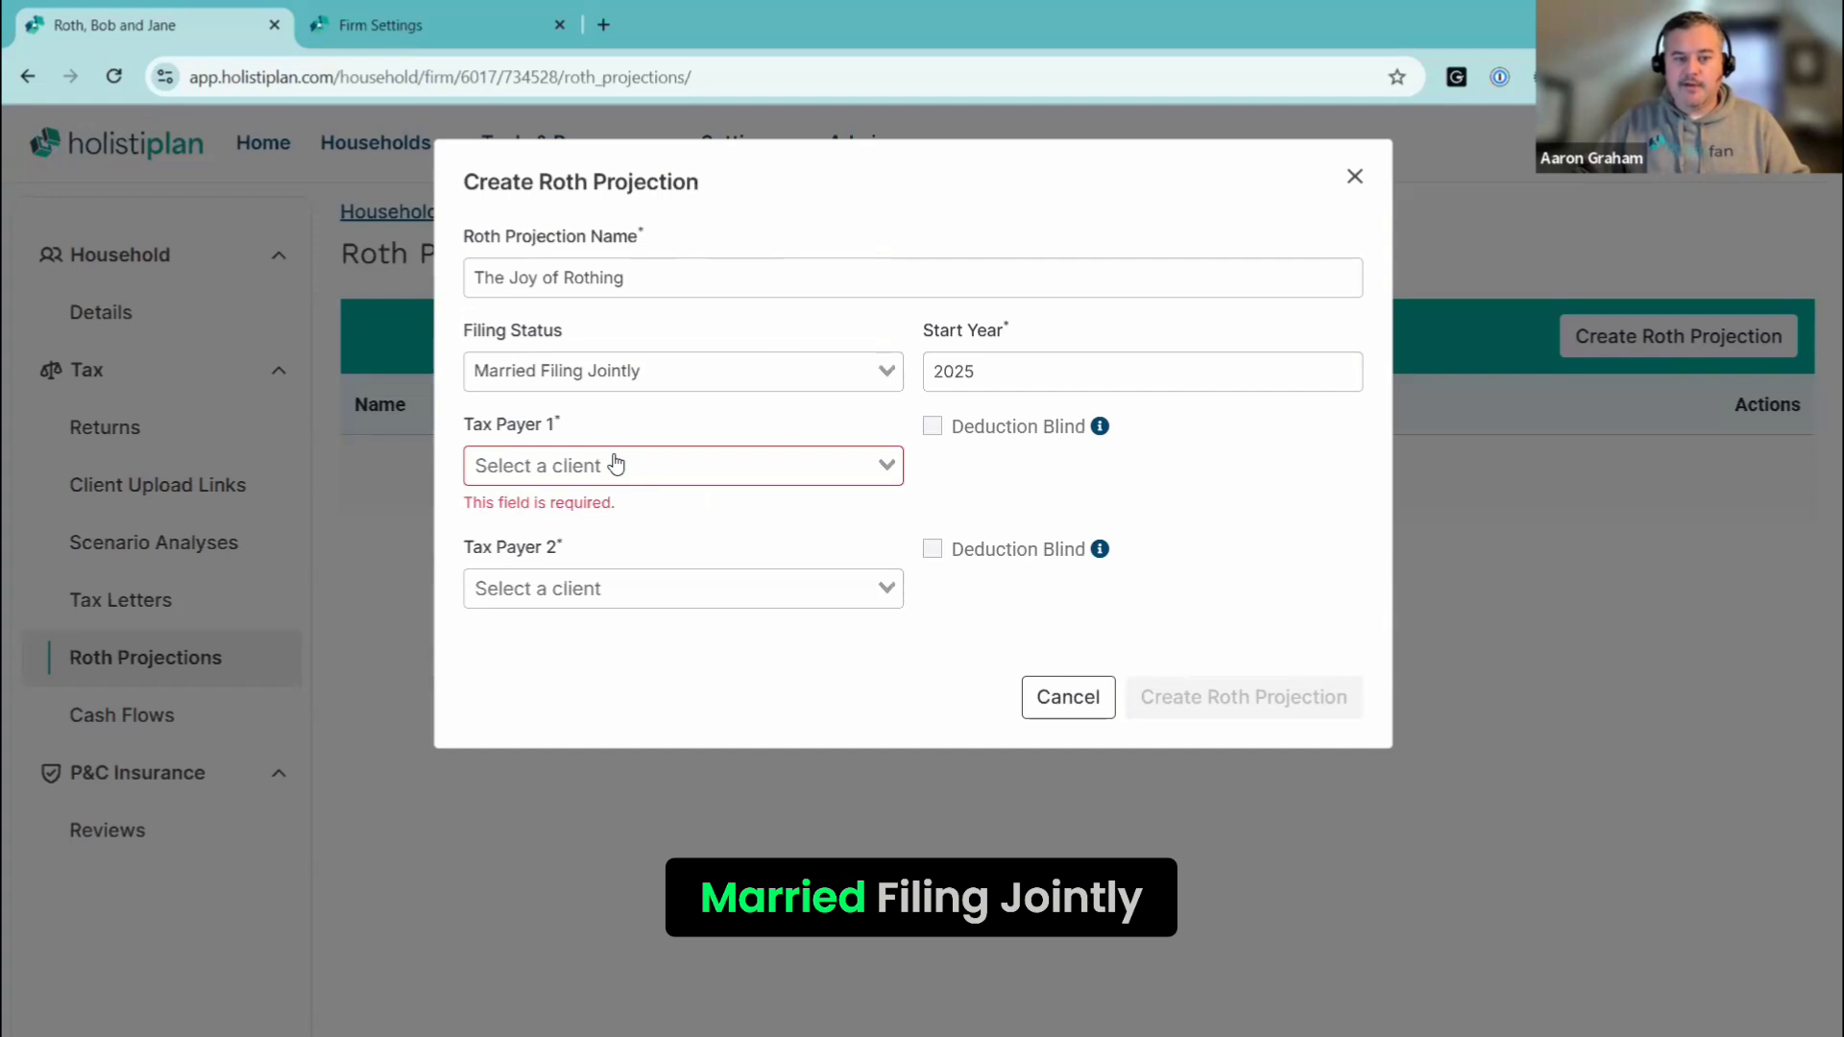
{"action": "left_click", "coordinate": [633, 471]}
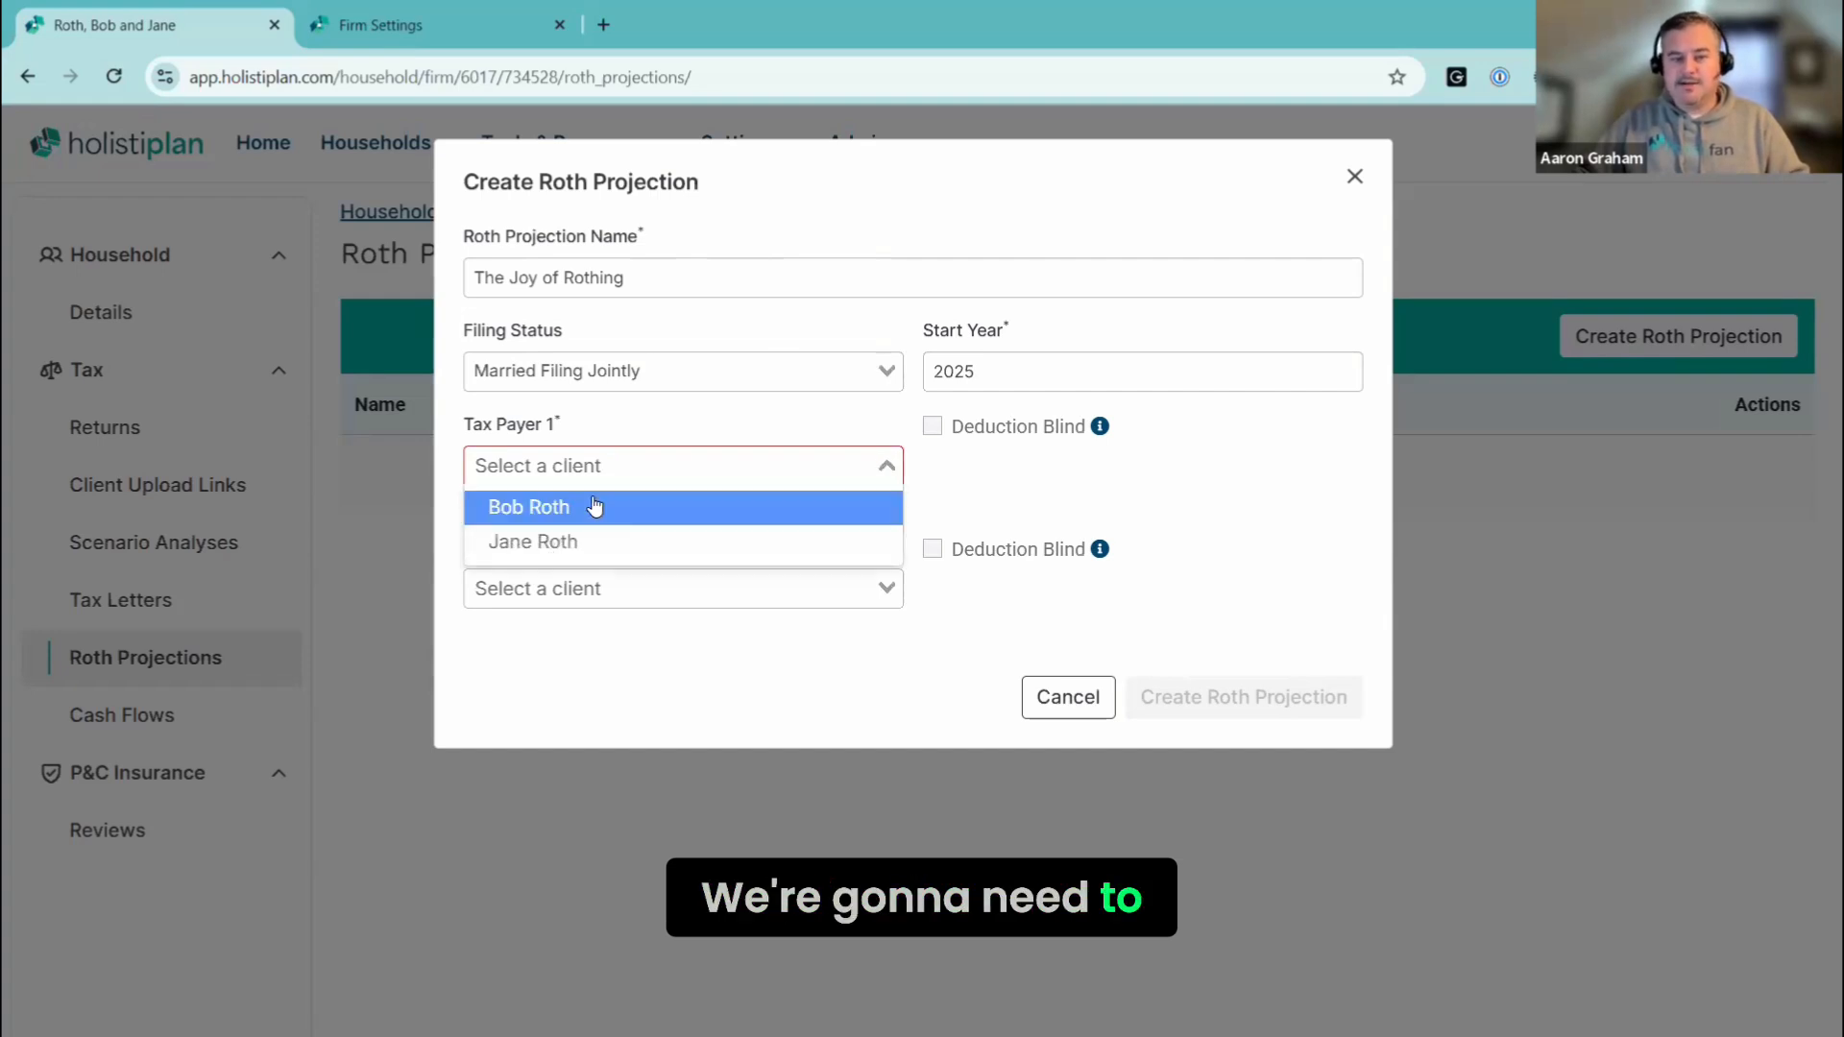
{"action": "left_click", "coordinate": [594, 506]}
{"action": "left_click", "coordinate": [614, 563]}
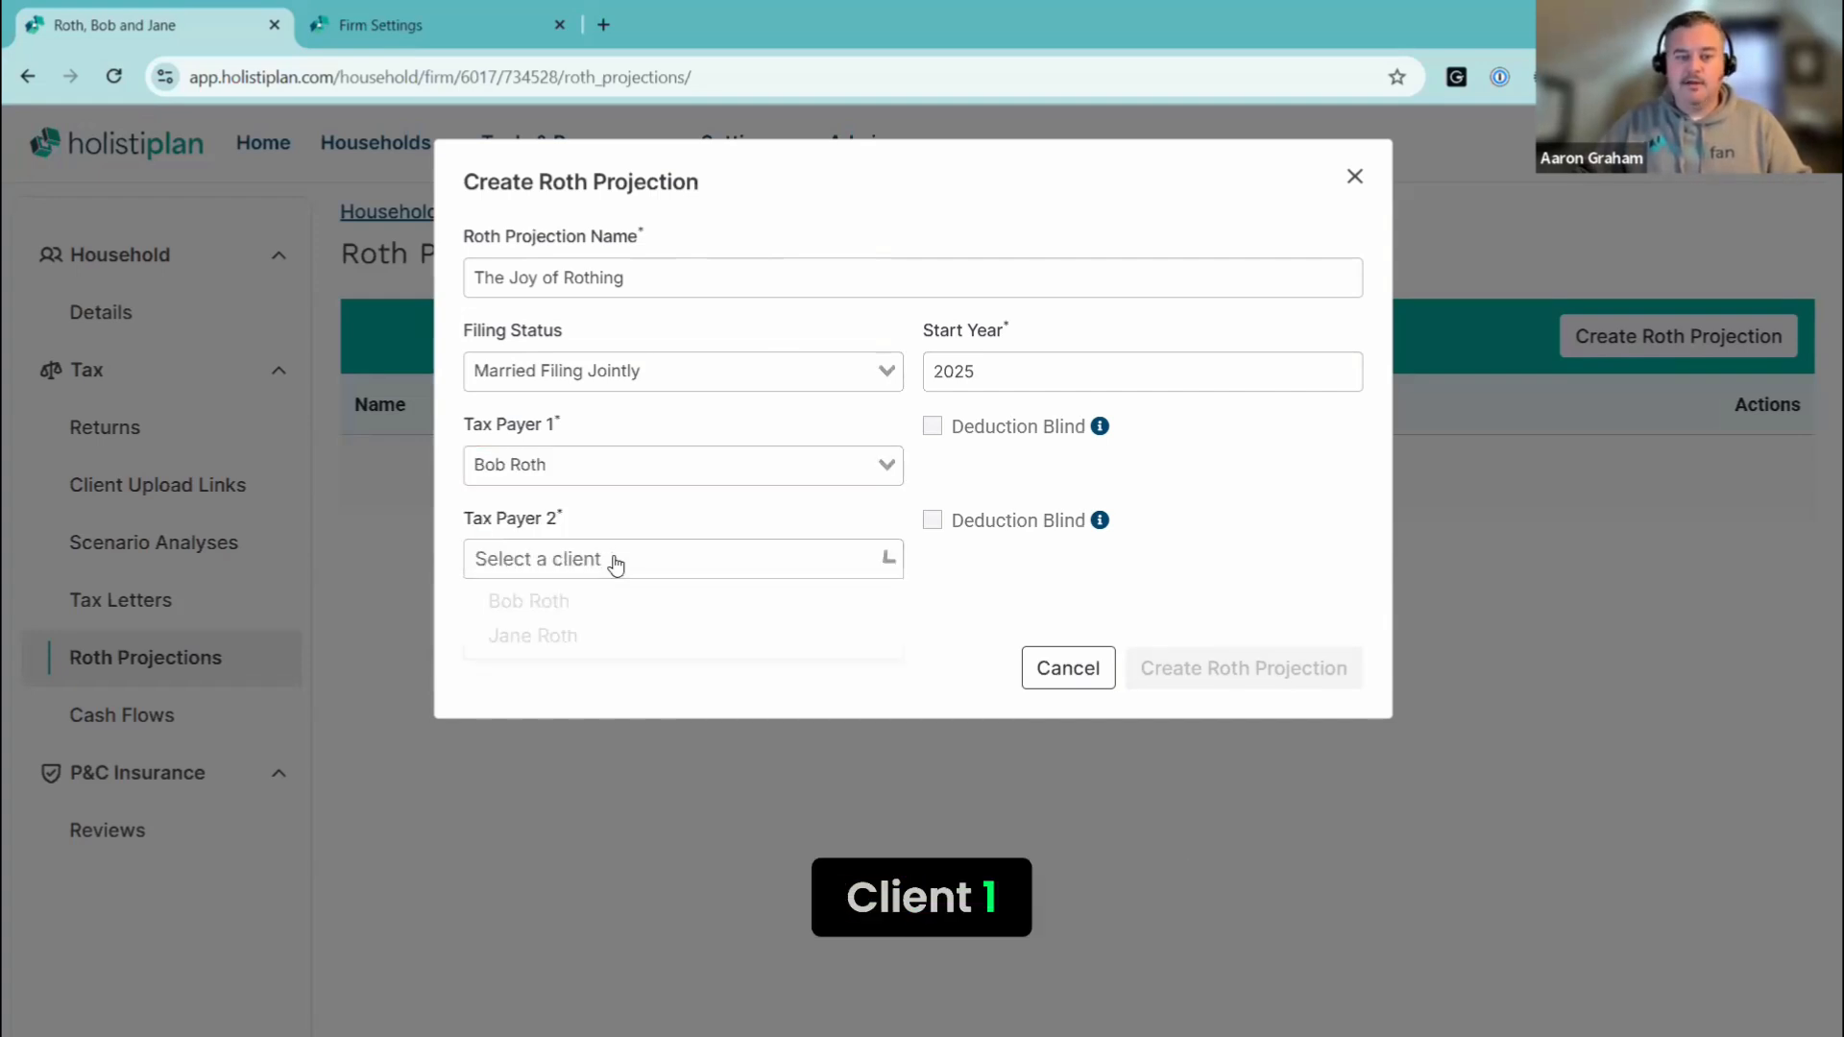
{"action": "left_click", "coordinate": [573, 638]}
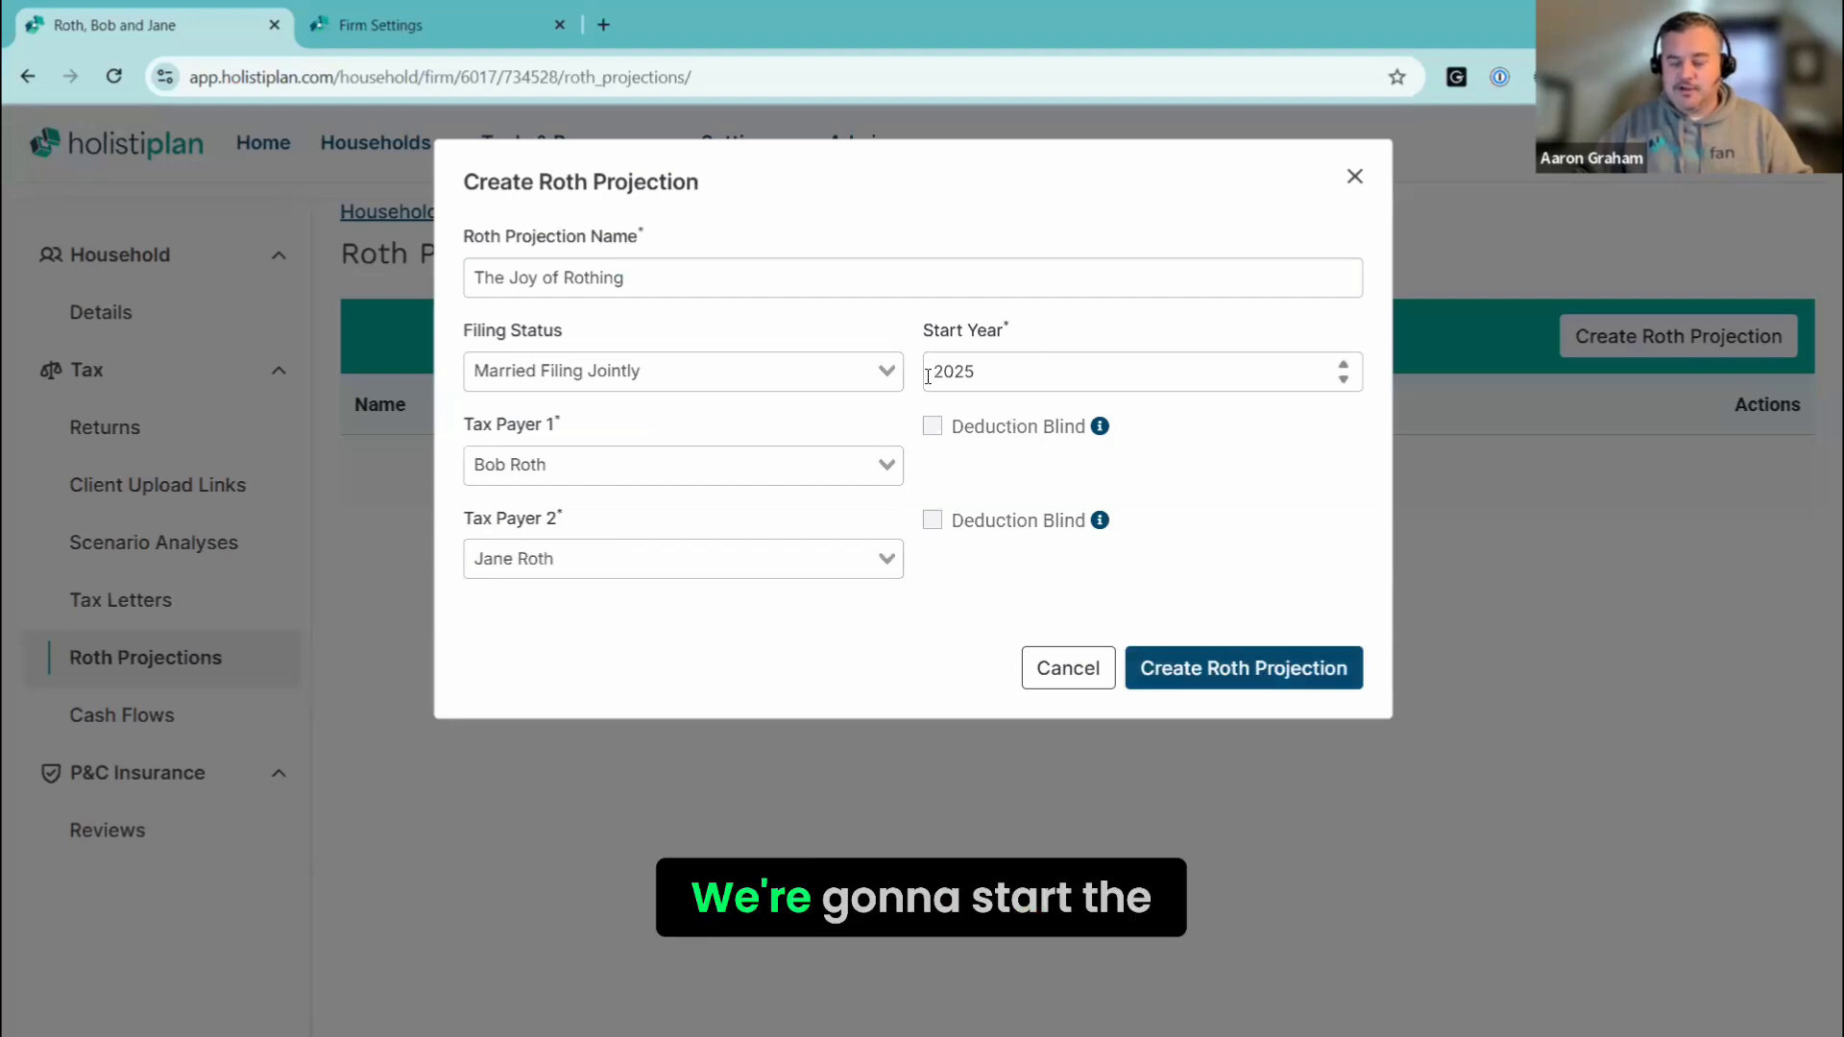
Try 2024 as the projection's start year, and set it back to 2025.
{"action": "left_click", "coordinate": [976, 370]}
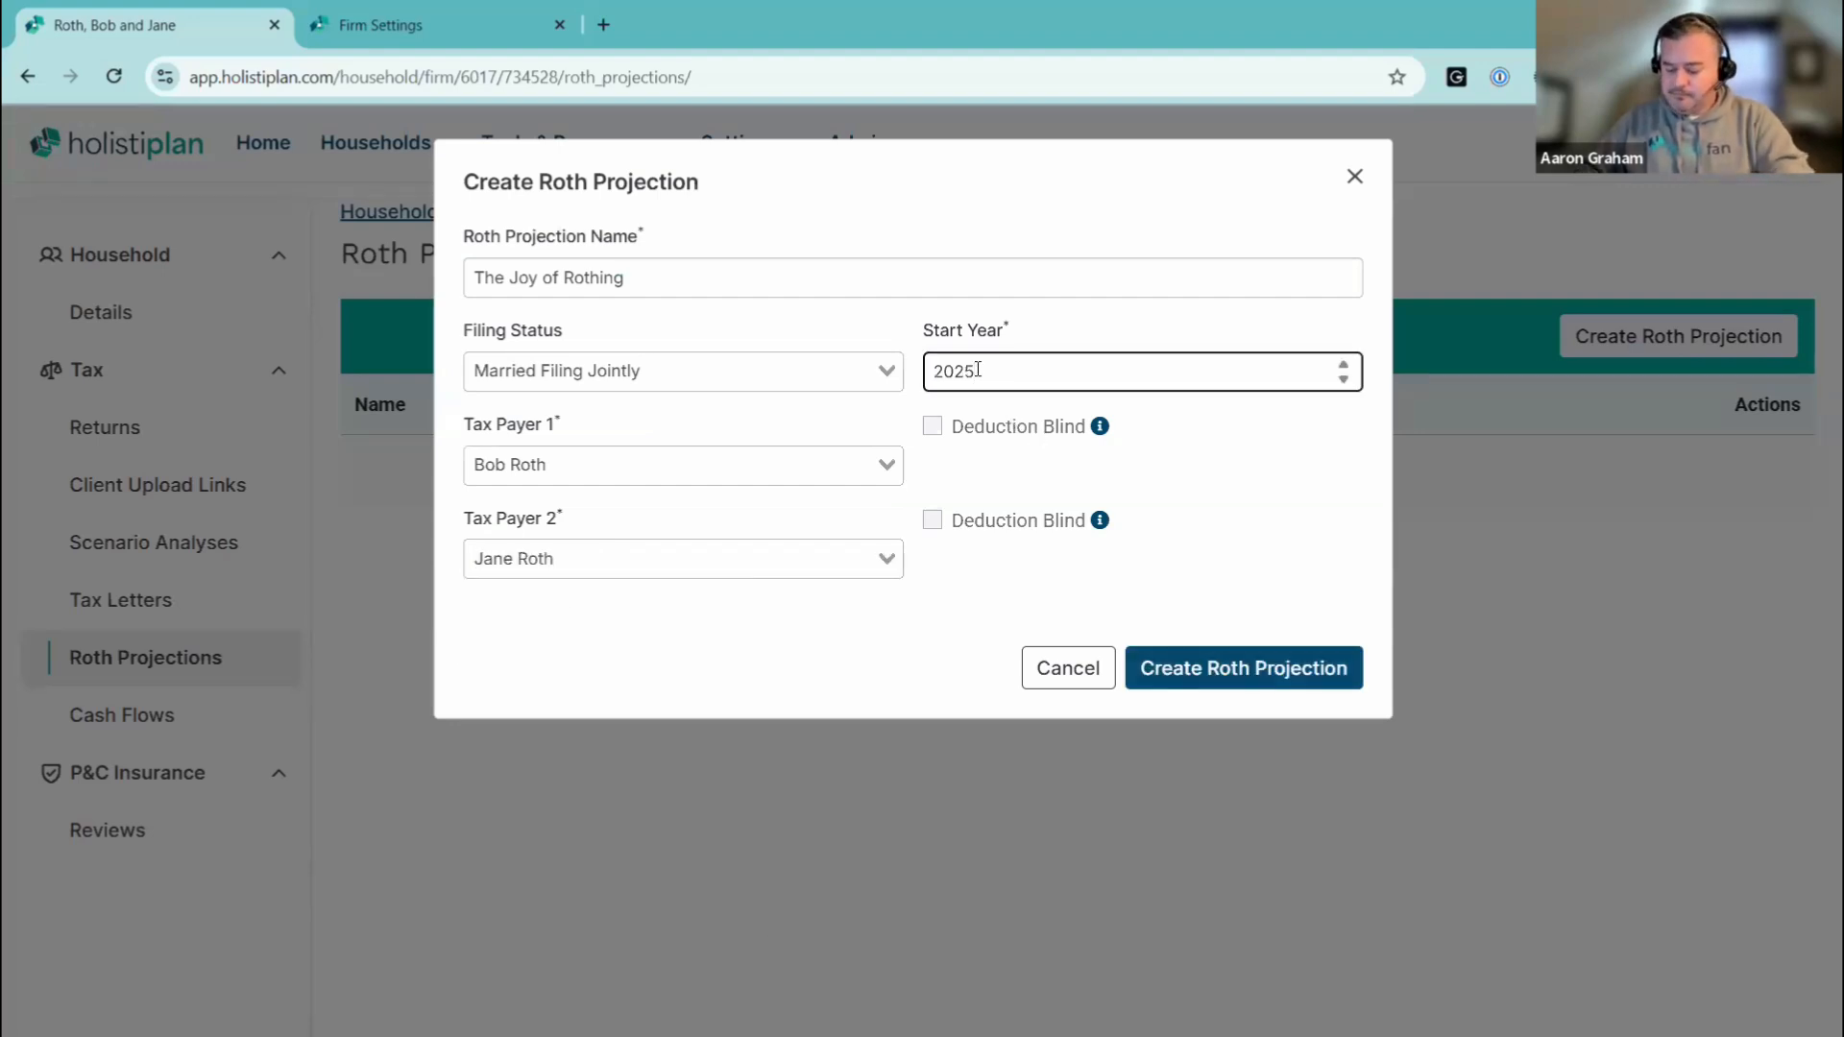
{"action": "key", "text": "BackSpace"}
{"action": "type", "text": "4"}
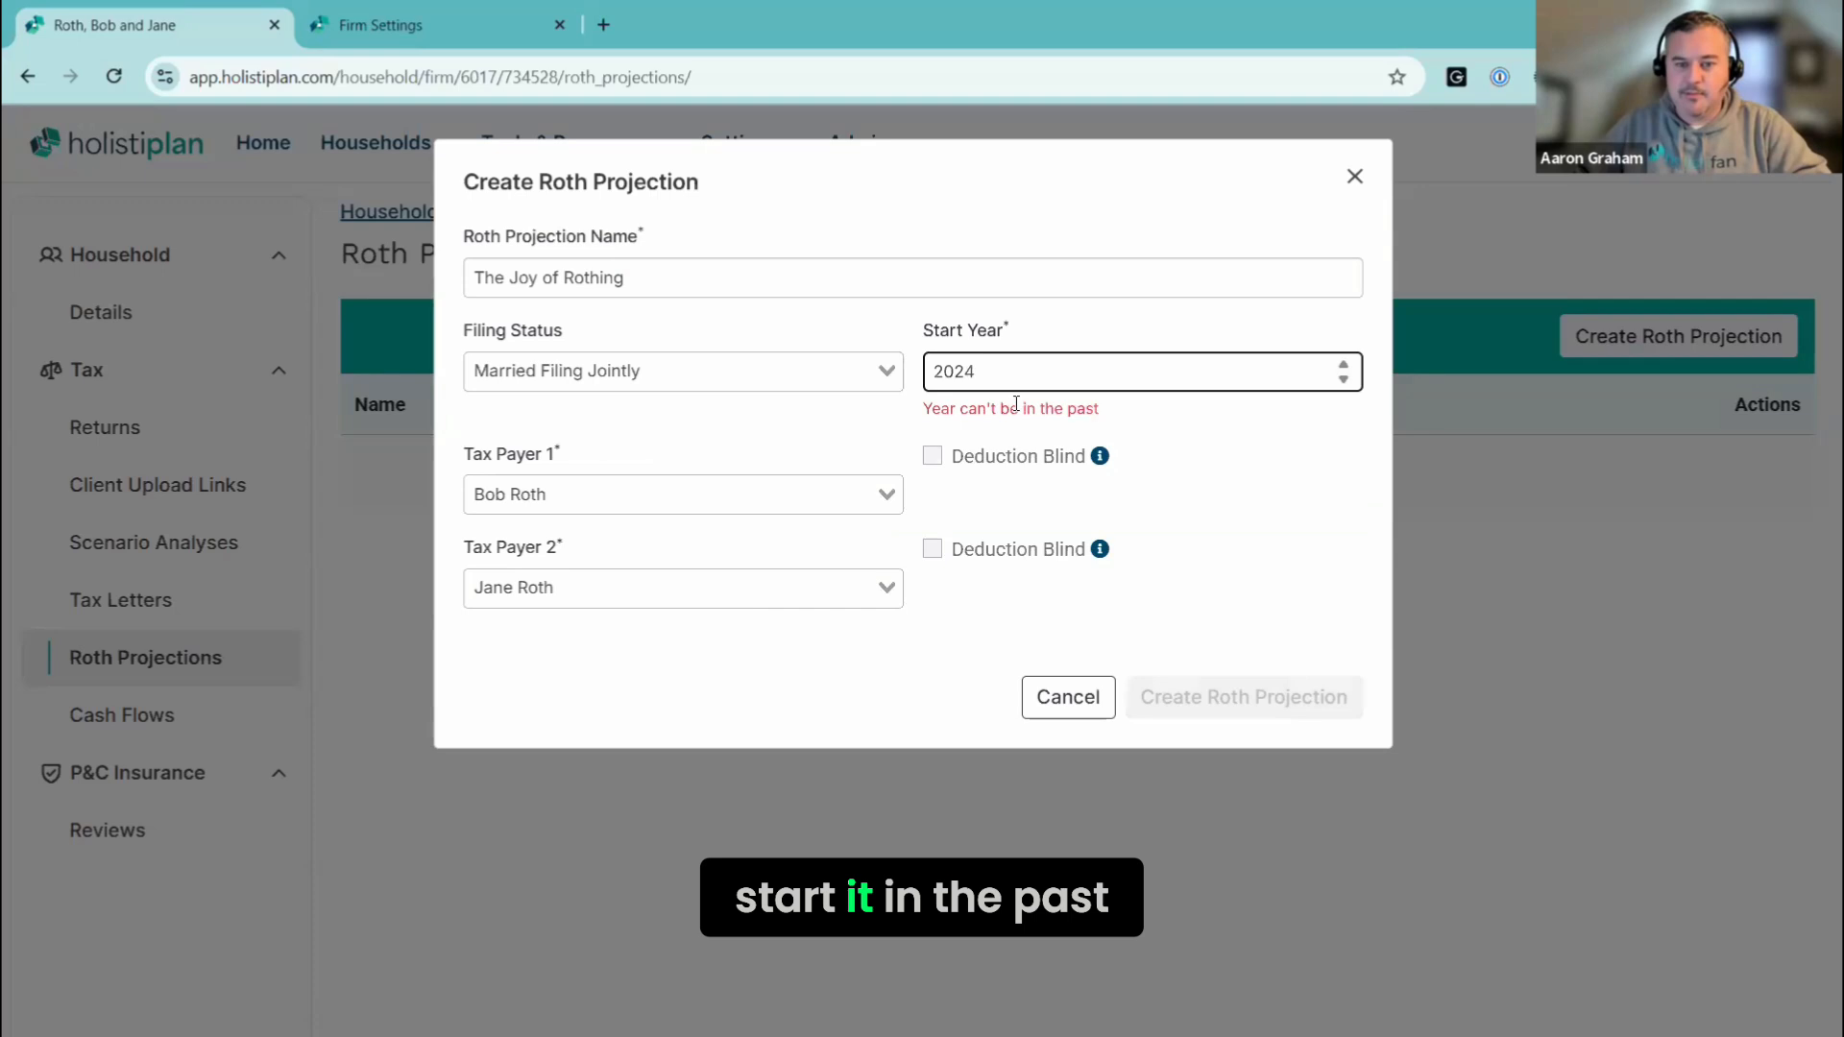
{"action": "key", "text": "BackSpace"}
{"action": "type", "text": "5"}
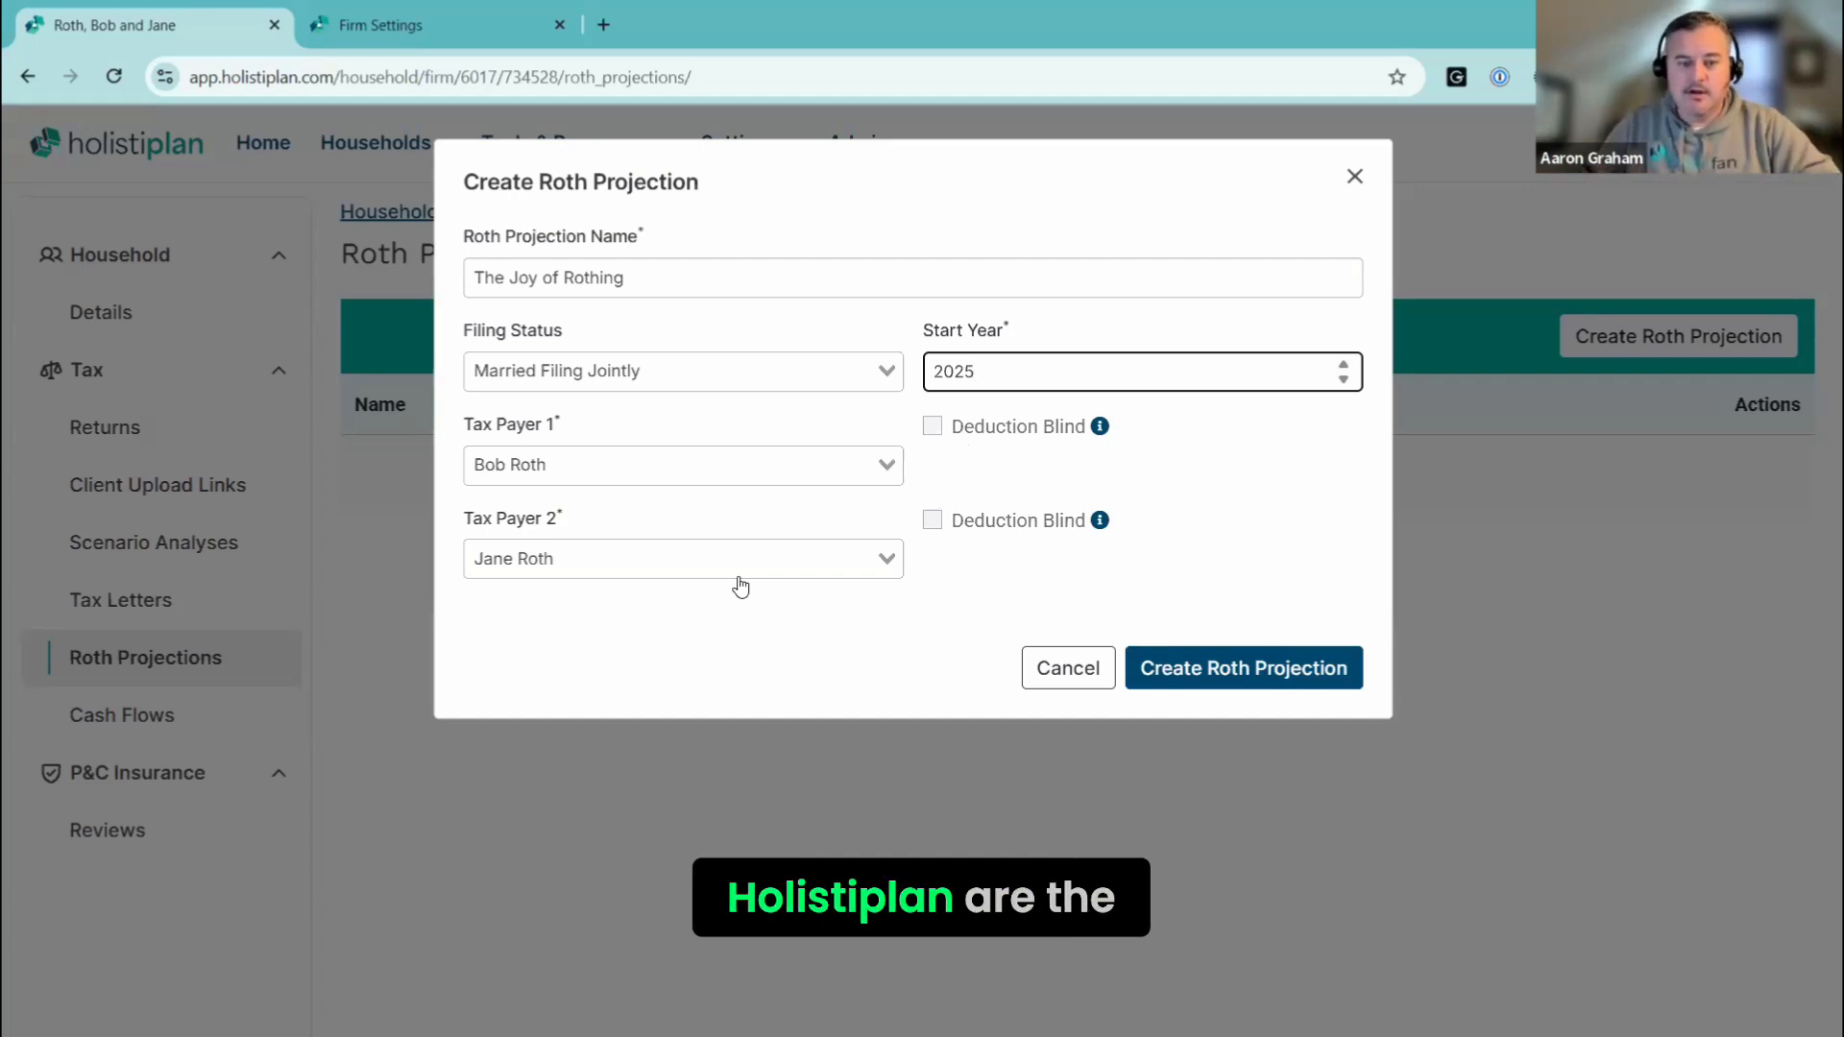
Create the Roth projection and open "The Joy of Rothing" from the household's projection list.
{"action": "left_click", "coordinate": [1224, 672]}
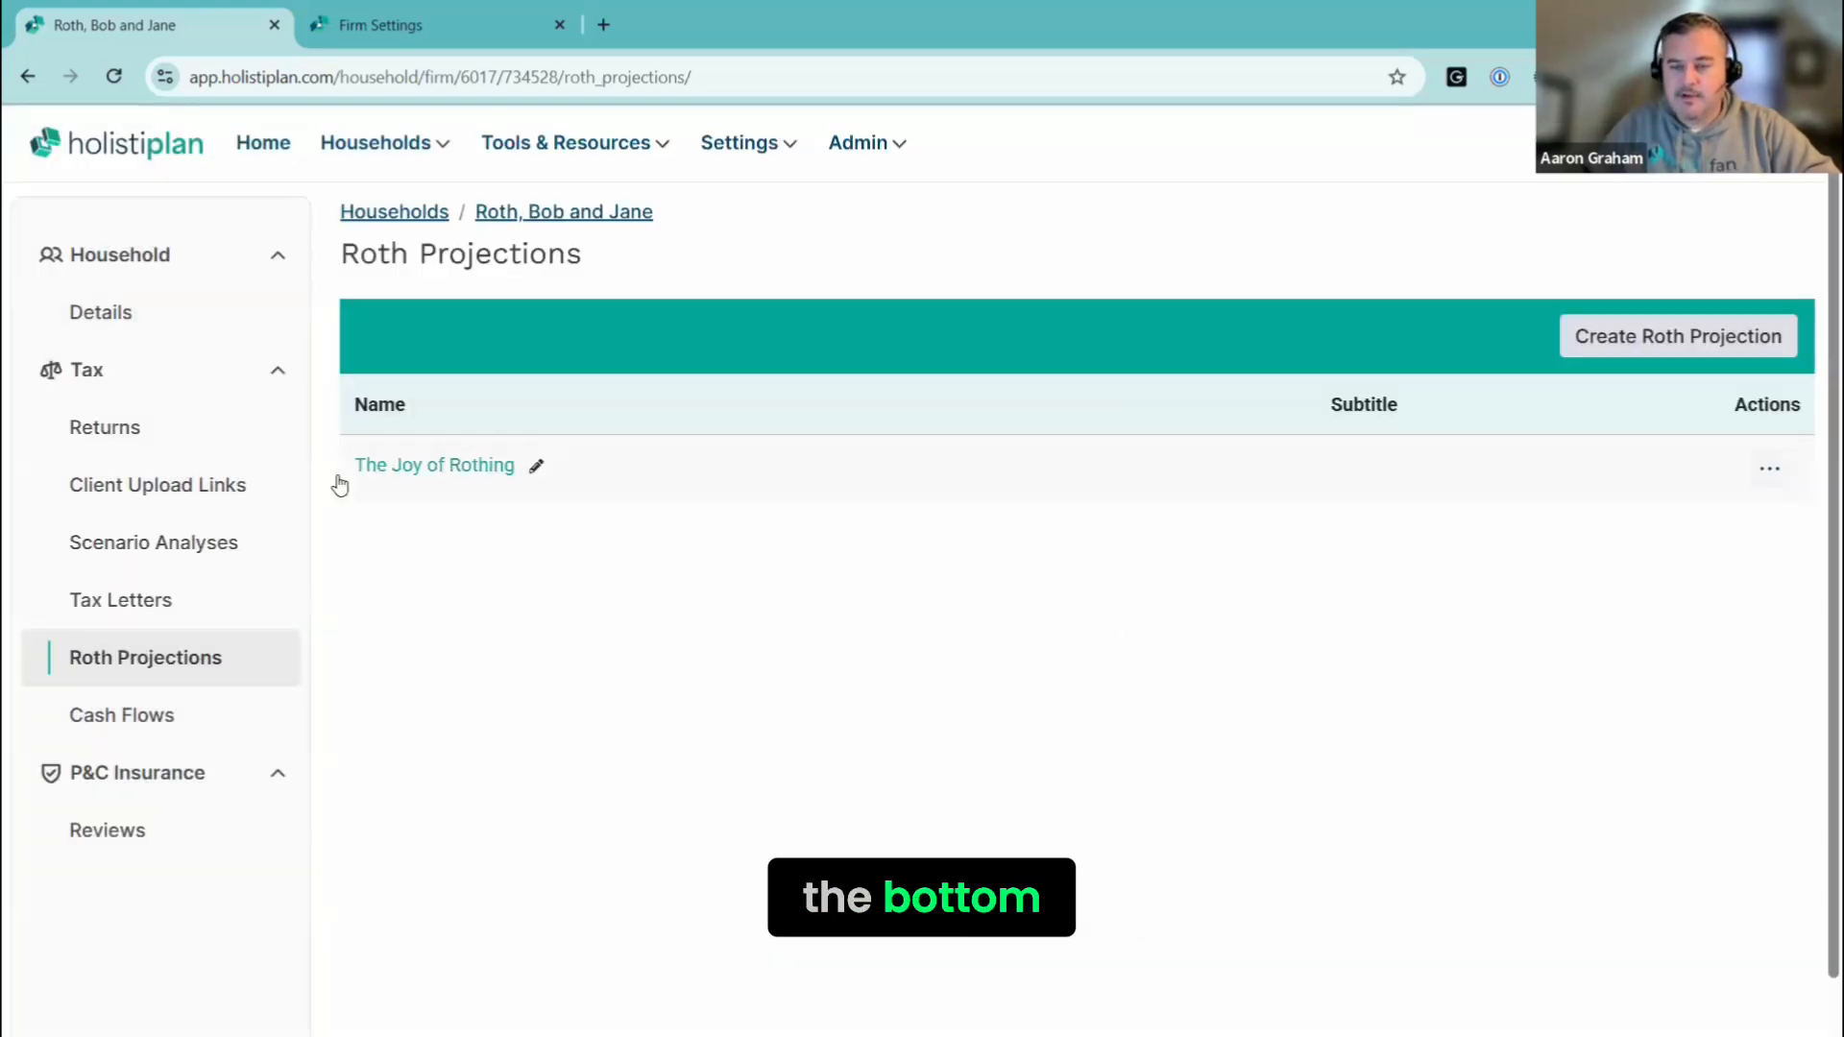
{"action": "left_click", "coordinate": [439, 480]}
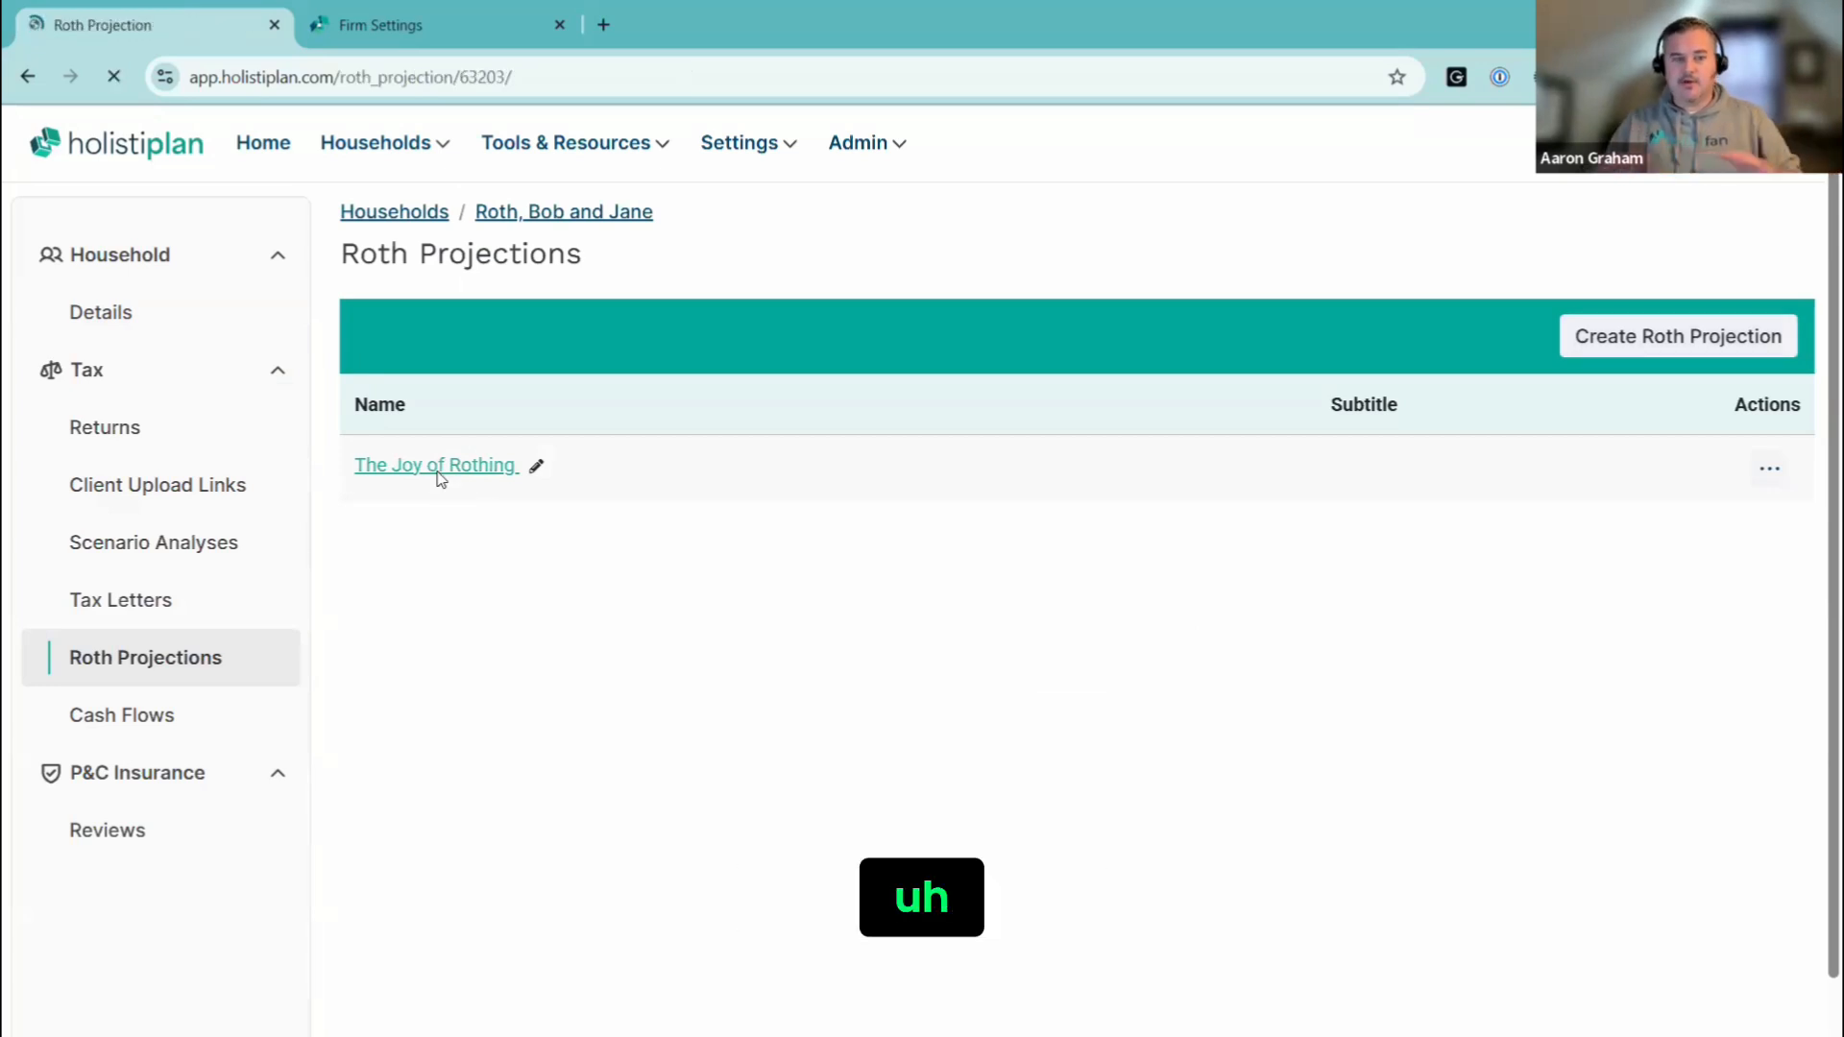